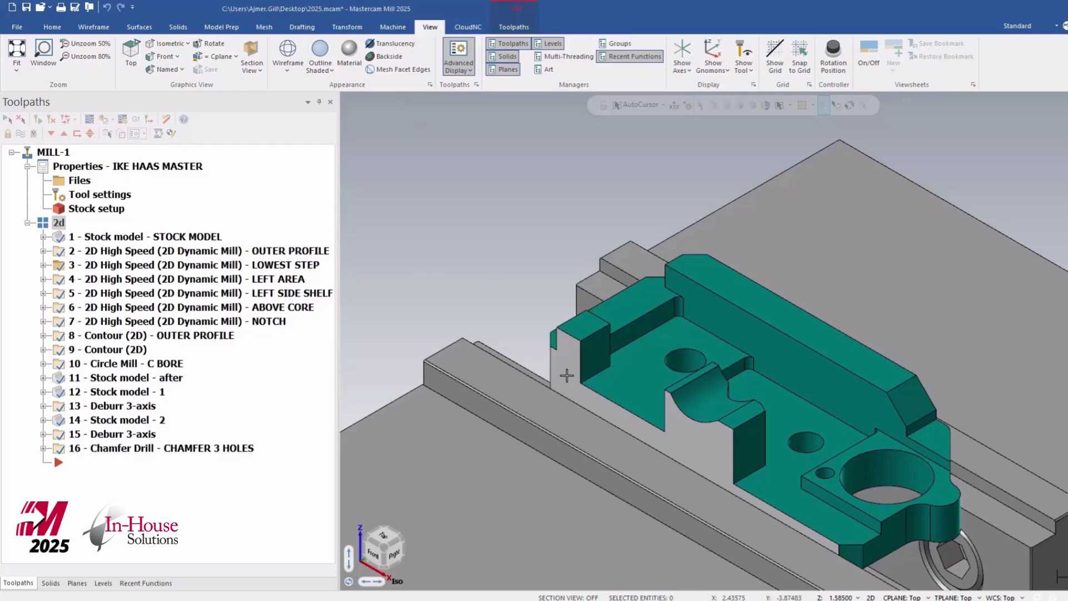
Step: Expand the OUTER PROFILE and LOWEST STEP dynamic mill operations to show their parameters, tool, geometry and toolpath
{"action": "middle_click_drag", "start_coordinate": [520, 367], "coordinate": [484, 365]}
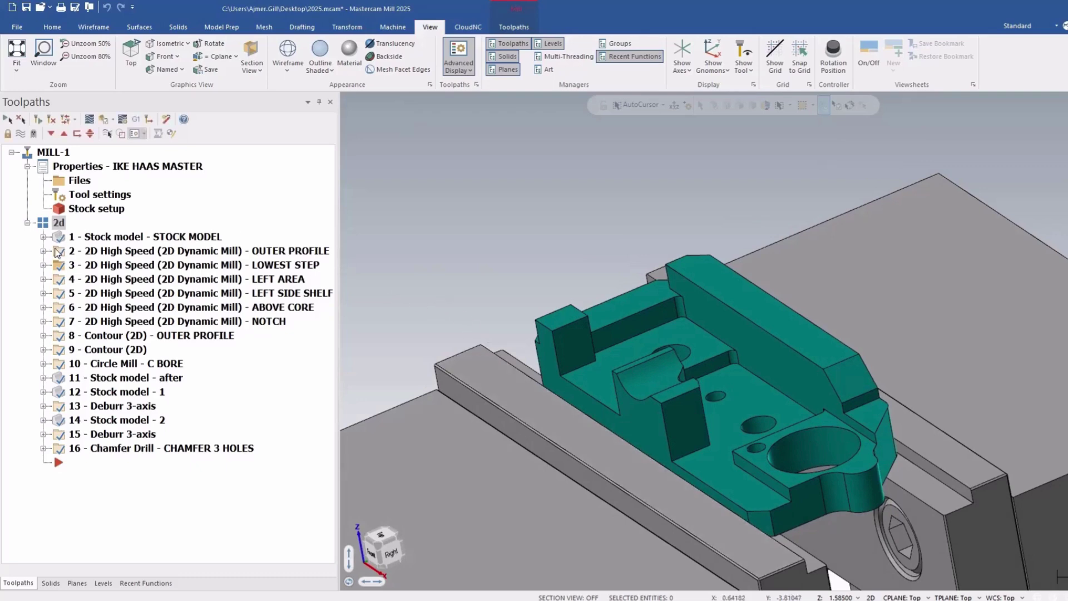
{"action": "left_click", "coordinate": [43, 251]}
{"action": "left_click", "coordinate": [89, 251]}
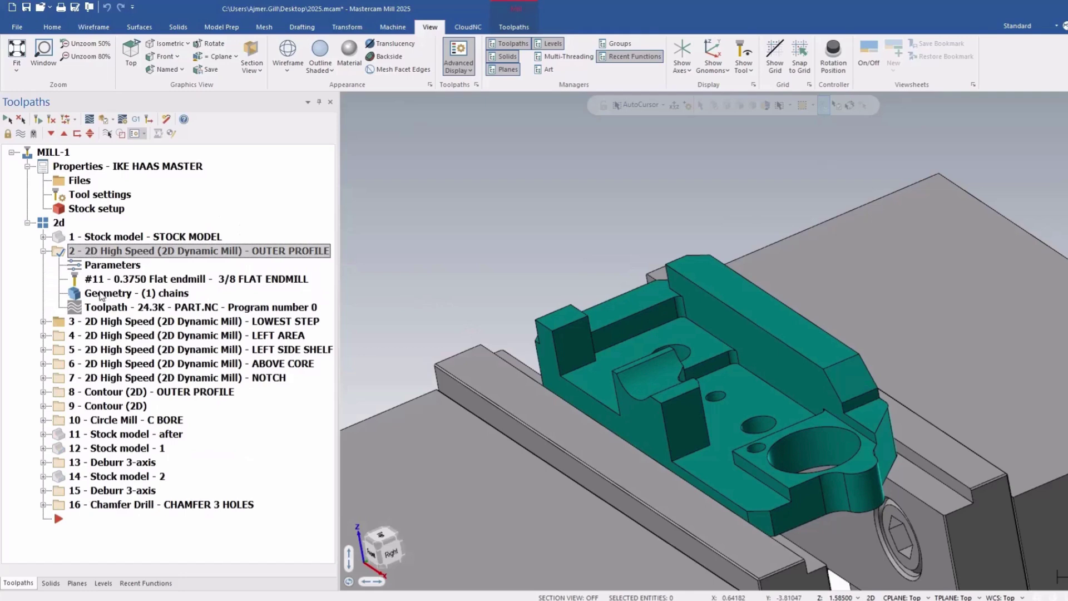
{"action": "left_click", "coordinate": [86, 326]}
{"action": "left_click", "coordinate": [43, 321]}
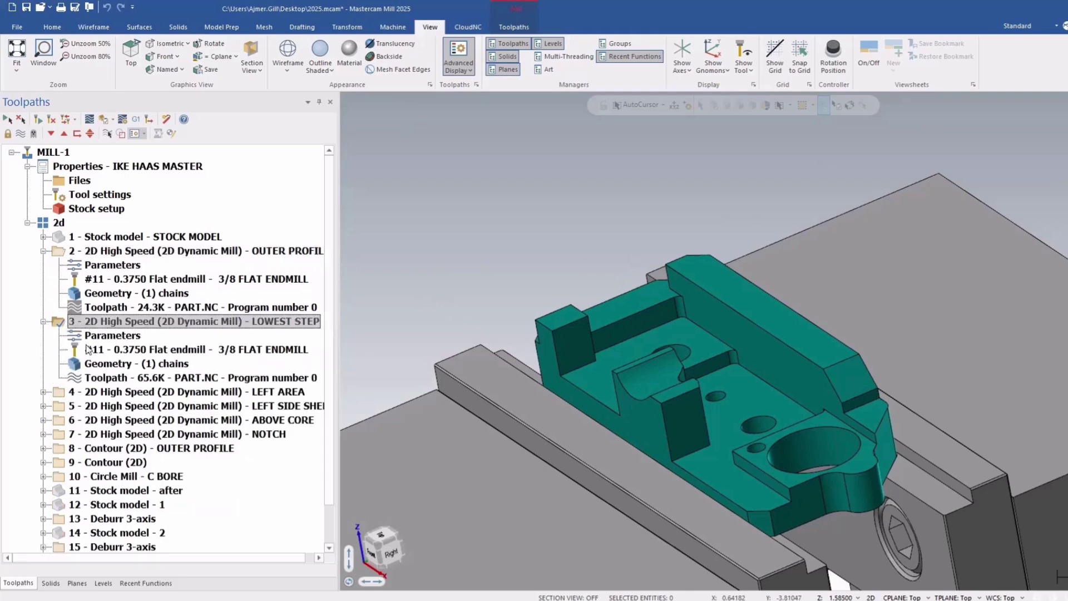
Step: Backplot the LOWEST STEP toolpath and examine the tool motion on the part
{"action": "left_click", "coordinate": [111, 381]}
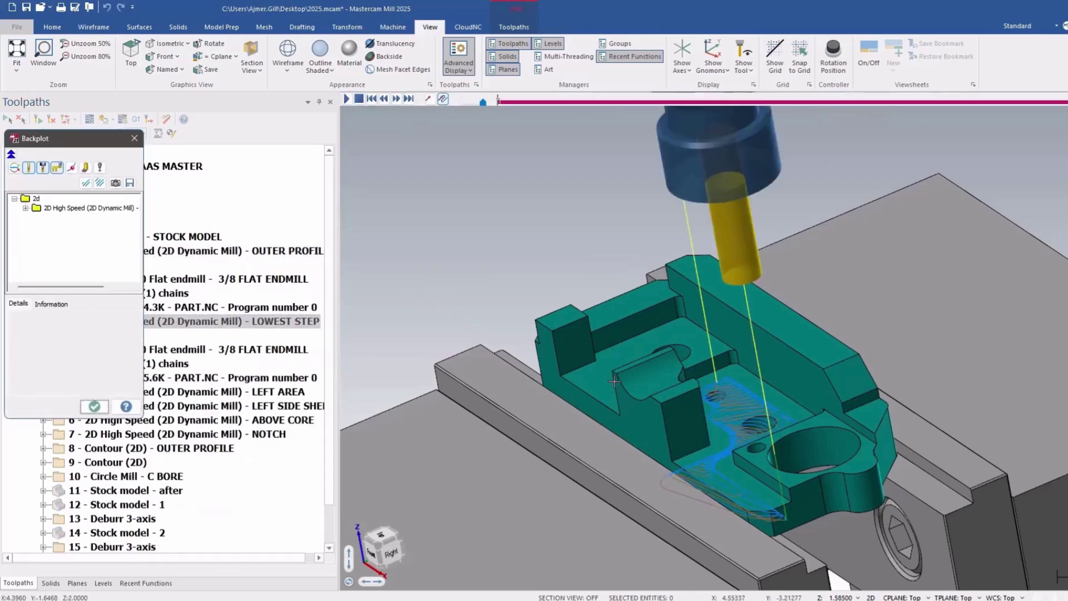
{"action": "key", "text": "r"}
{"action": "middle_click_drag", "start_coordinate": [703, 405], "coordinate": [721, 409]}
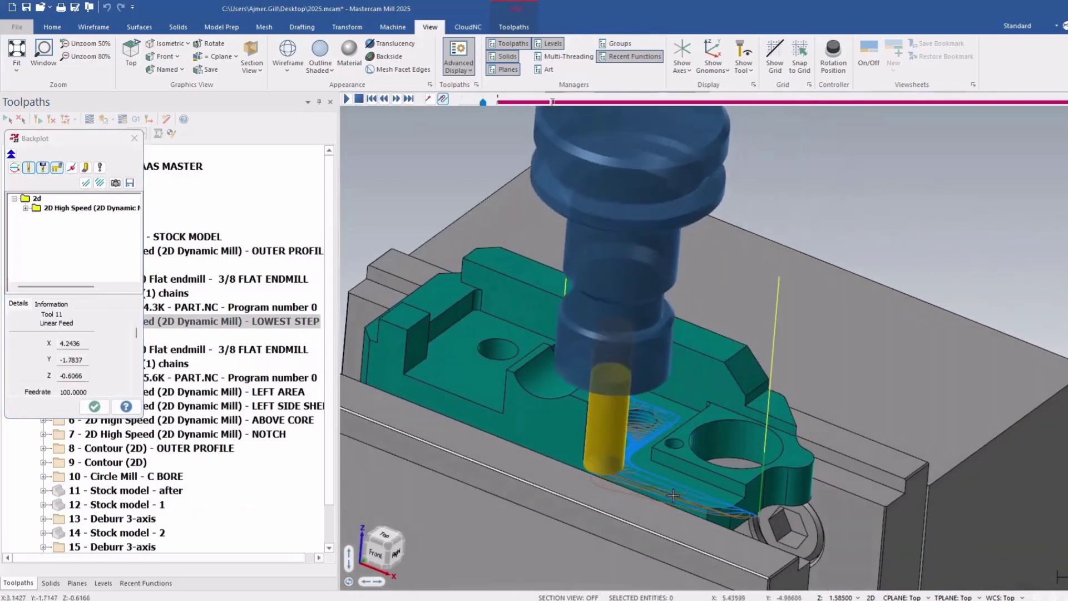
{"action": "key", "text": "Escape"}
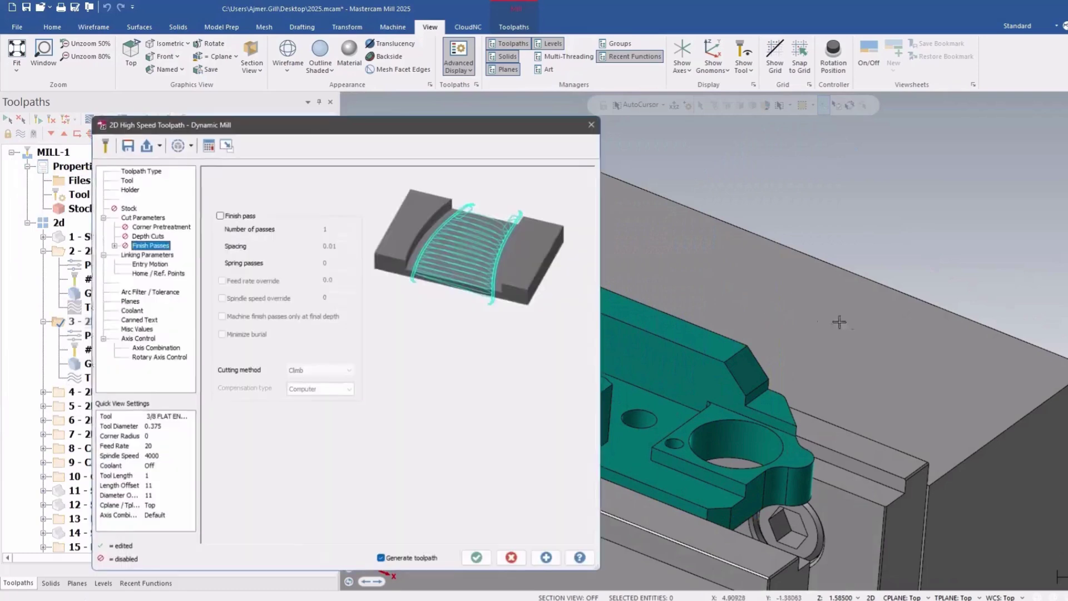
Step: Bring up the LOWEST STEP operation's linking parameters and display its height planes on the part
{"action": "scroll", "coordinate": [928, 334], "scroll_direction": "down", "scroll_amount": 3}
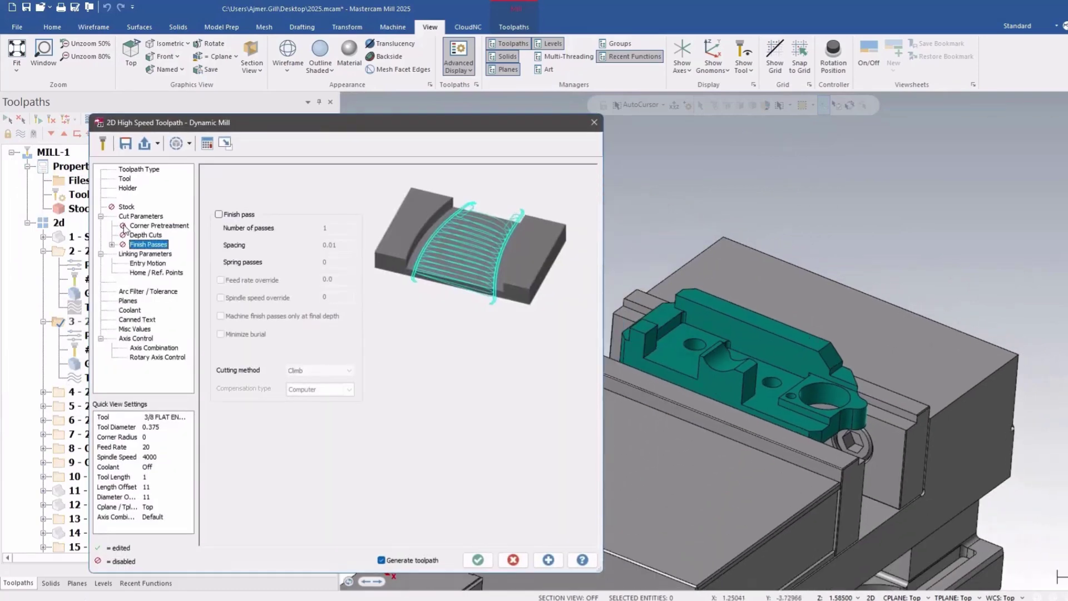
{"action": "left_click", "coordinate": [135, 255]}
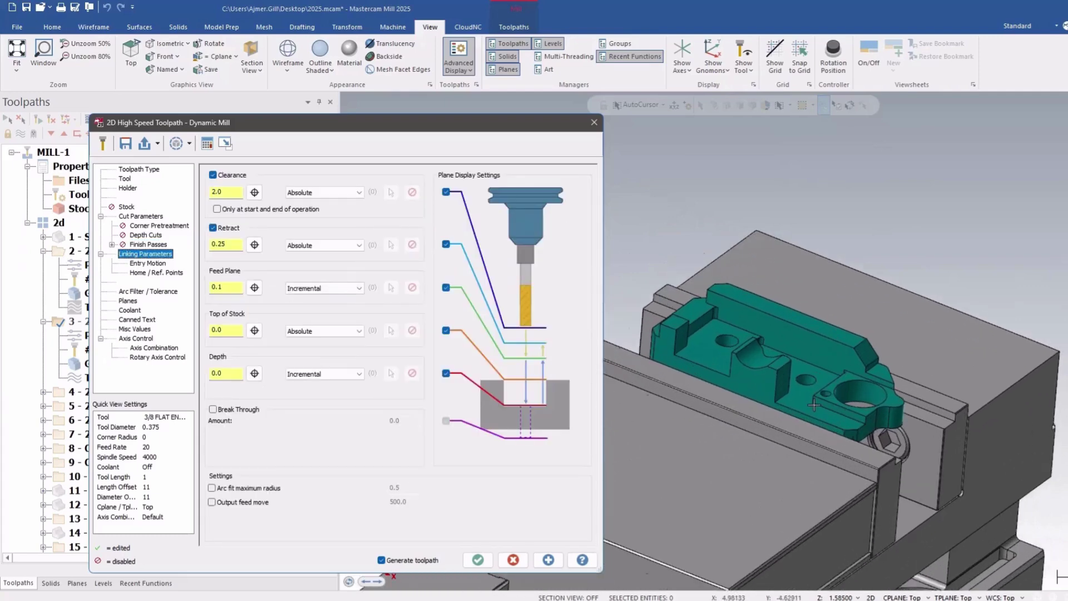
{"action": "left_click", "coordinate": [177, 143]}
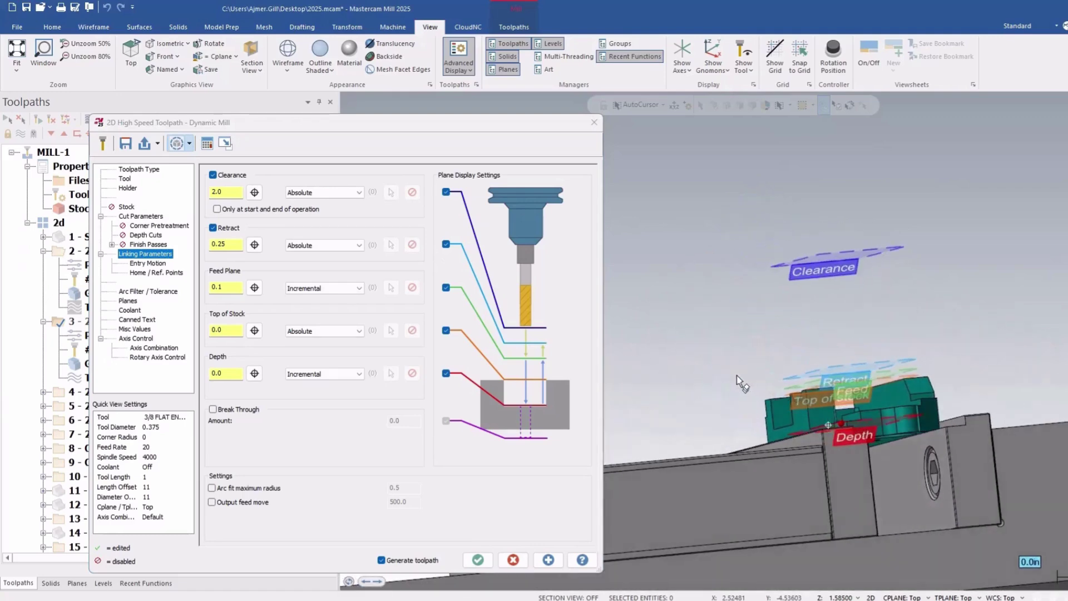
{"action": "scroll", "coordinate": [803, 305], "scroll_direction": "up", "scroll_amount": 2}
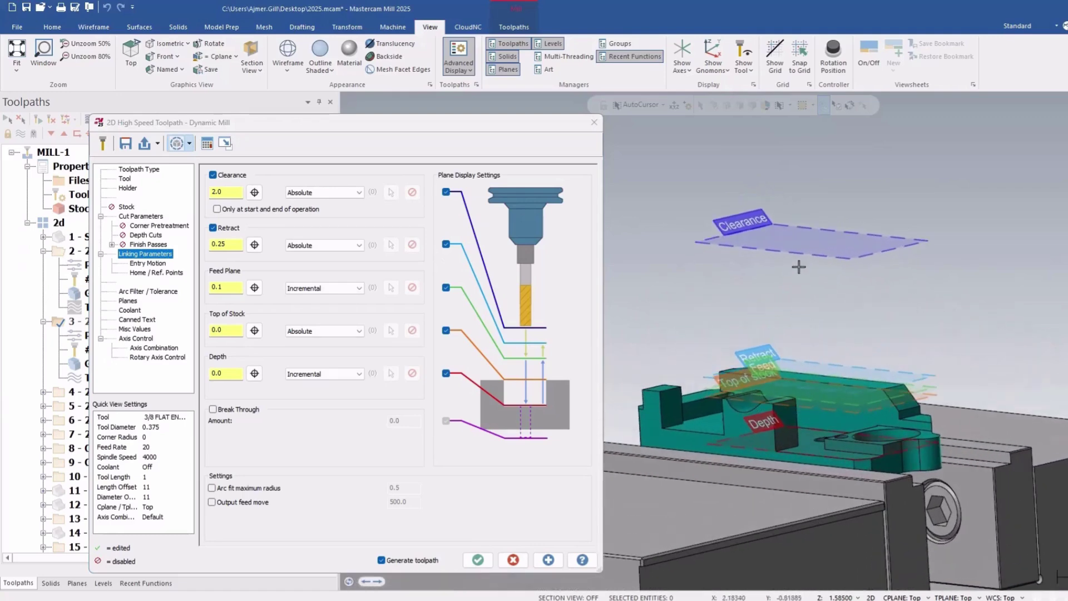
Step: Reposition the Clearance plane graphically and set the absolute clearance height to 1.5
{"action": "left_click", "coordinate": [802, 242]}
{"action": "left_click_drag", "start_coordinate": [782, 237], "coordinate": [884, 318]}
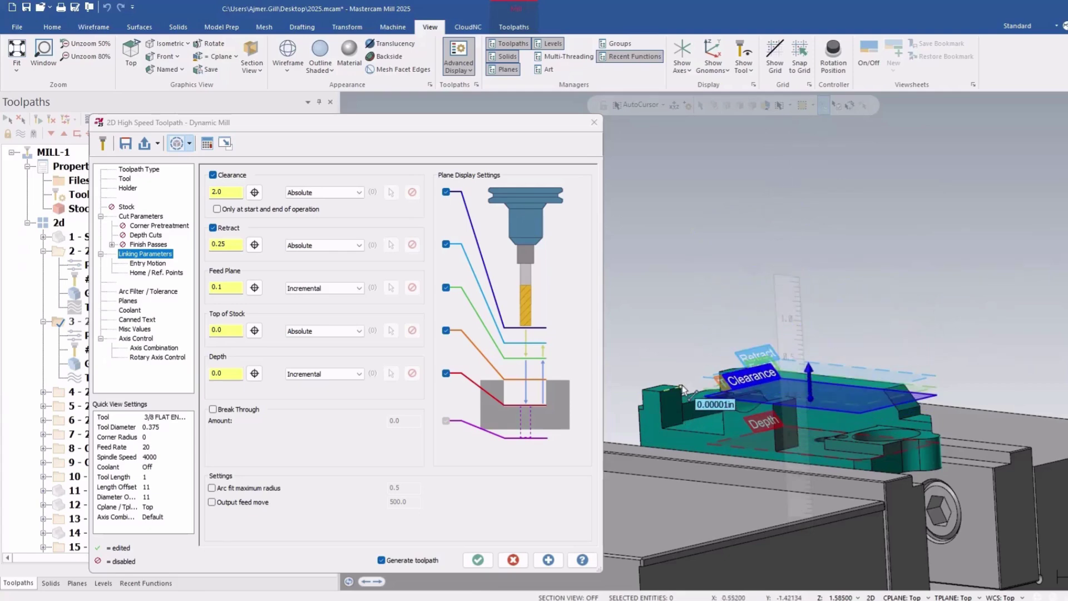
{"action": "left_click", "coordinate": [228, 192]}
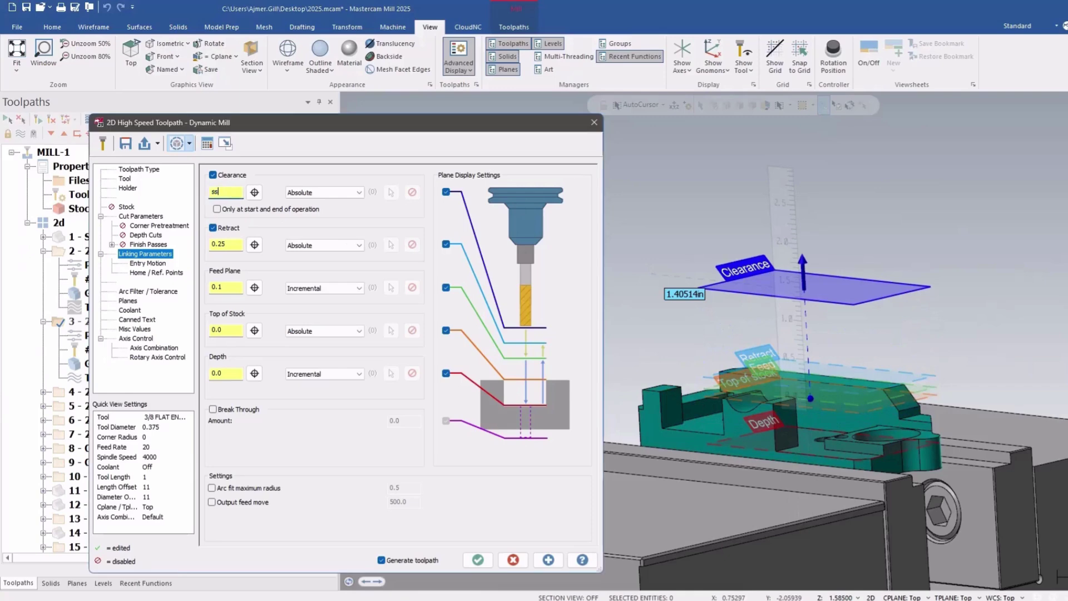
{"action": "type", "text": "ss"}
{"action": "key", "text": "BackSpace"}
{"action": "key", "text": "BackSpace"}
{"action": "type", "text": "1.5"}
{"action": "key", "text": "Return"}
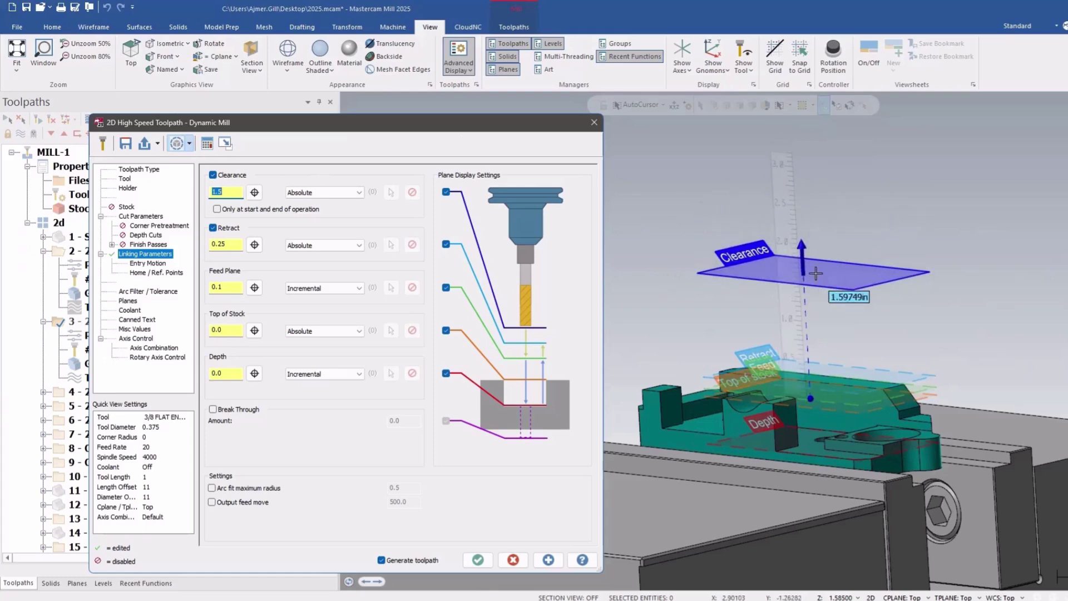
Step: Place the Clearance plane graphically at about 1.65 in above the part
{"action": "left_click_drag", "start_coordinate": [782, 278], "coordinate": [823, 249]}
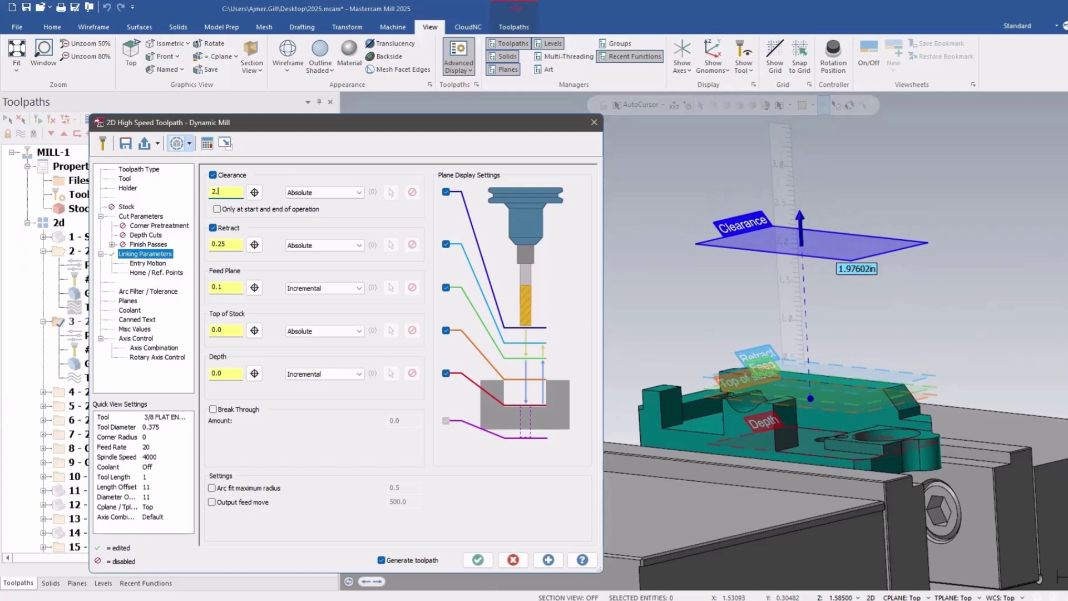
{"action": "key", "text": "Return"}
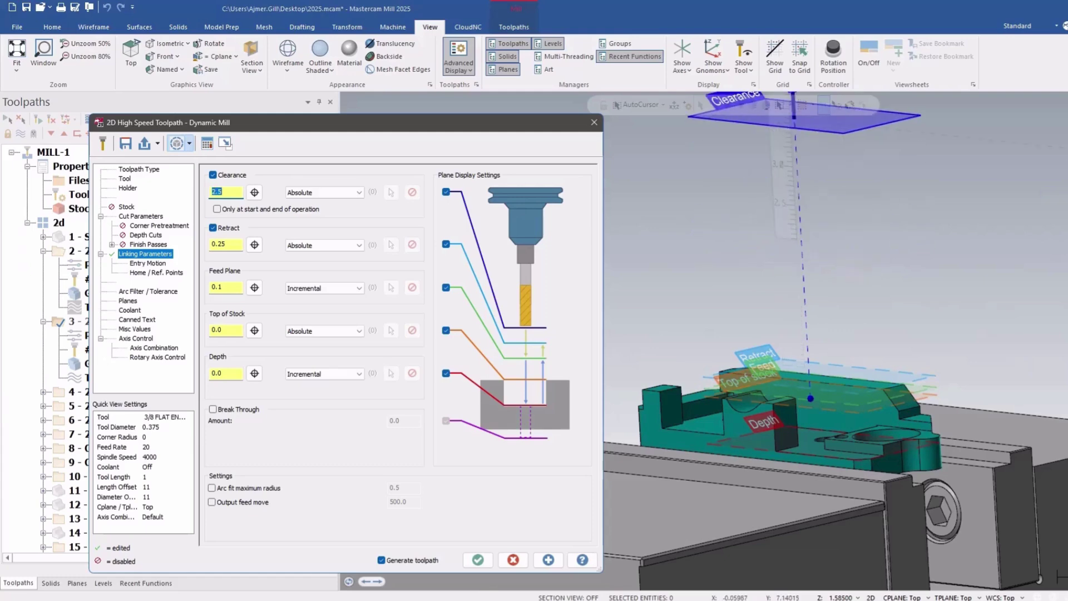
{"action": "left_click", "coordinate": [822, 274]}
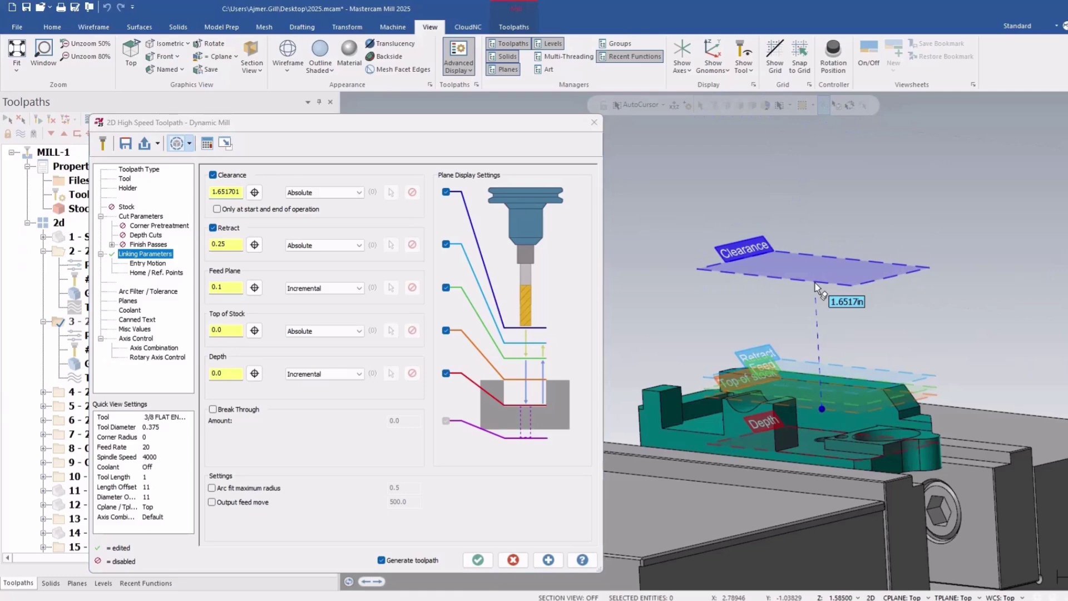
{"action": "left_click_drag", "start_coordinate": [816, 286], "coordinate": [813, 288]}
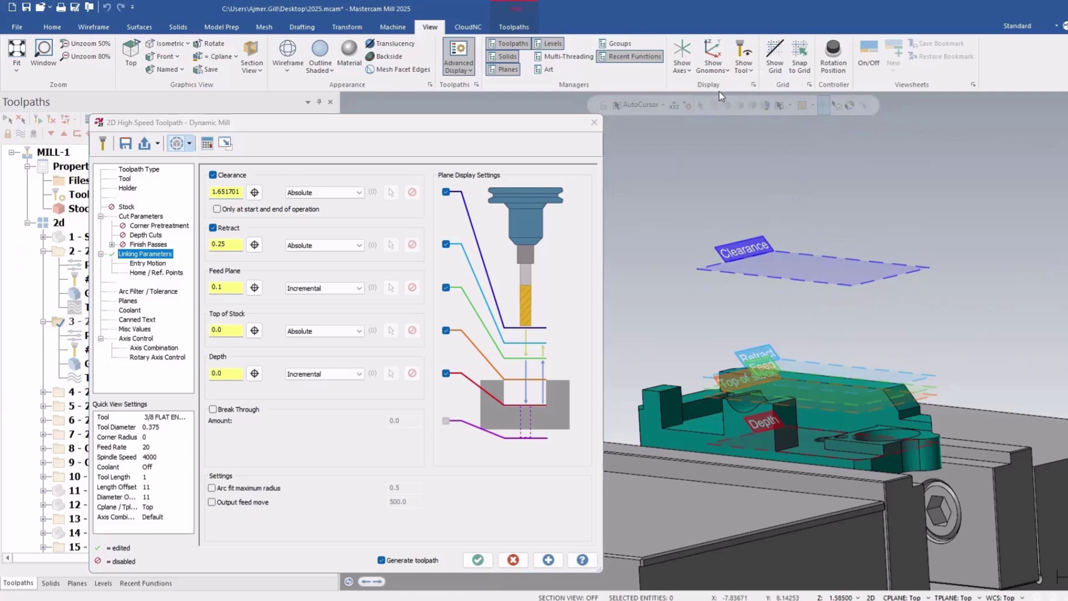
Step: Hide the Clearance, Retract, Feed Plane, Top of Stock and Depth planes in the graphics display
{"action": "mouse_move", "coordinate": [840, 303]}
{"action": "middle_mouse_down"}
{"action": "mouse_move", "coordinate": [758, 295]}
{"action": "mouse_move", "coordinate": [859, 305]}
{"action": "mouse_move", "coordinate": [871, 323]}
{"action": "middle_mouse_up"}
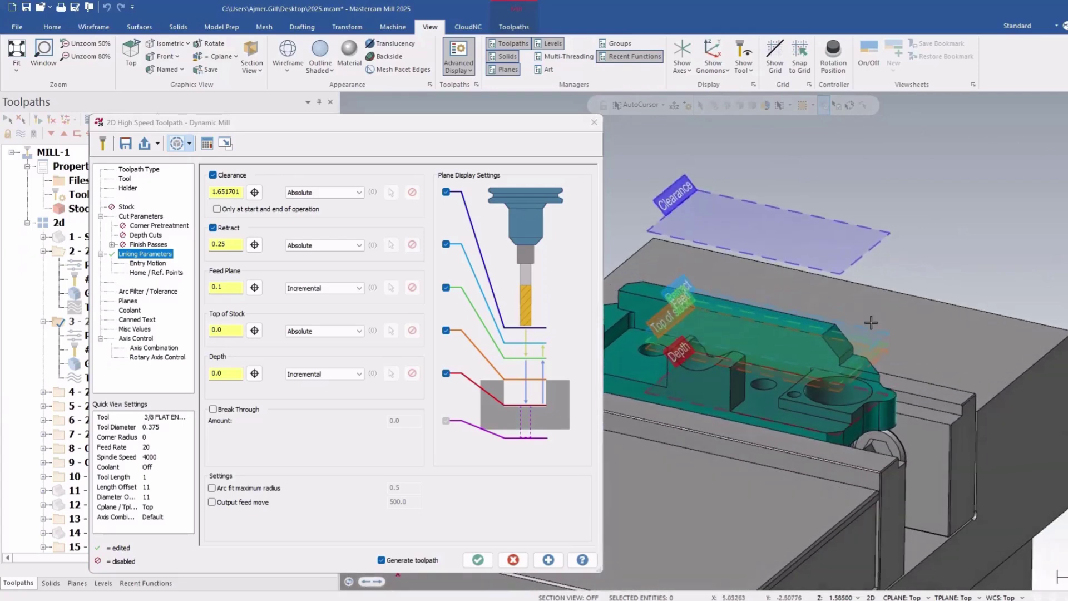
{"action": "left_click", "coordinate": [446, 192]}
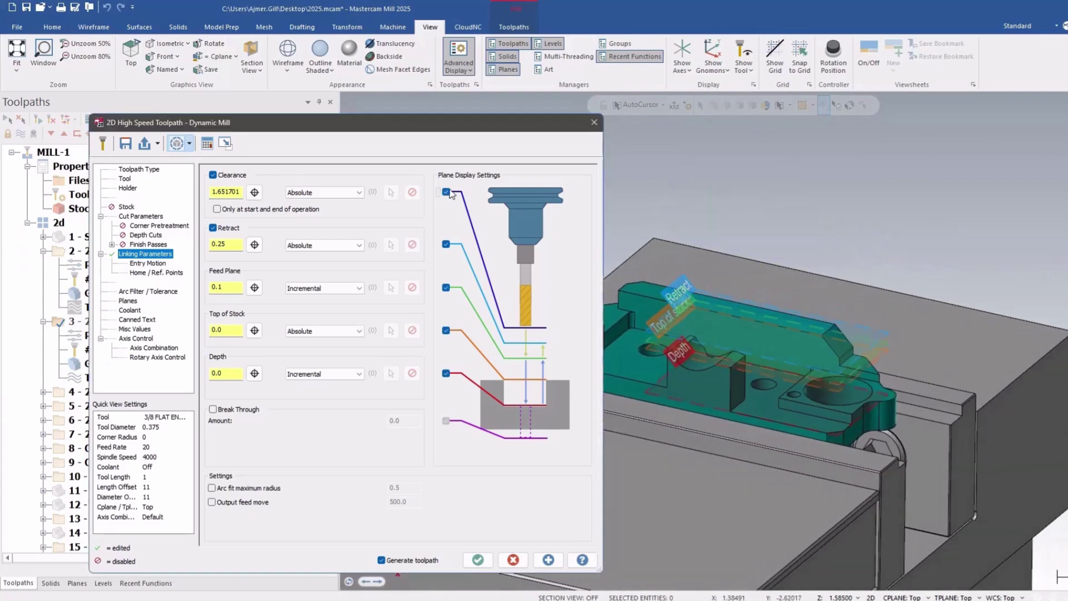
{"action": "left_click", "coordinate": [447, 244]}
{"action": "left_click", "coordinate": [446, 288]}
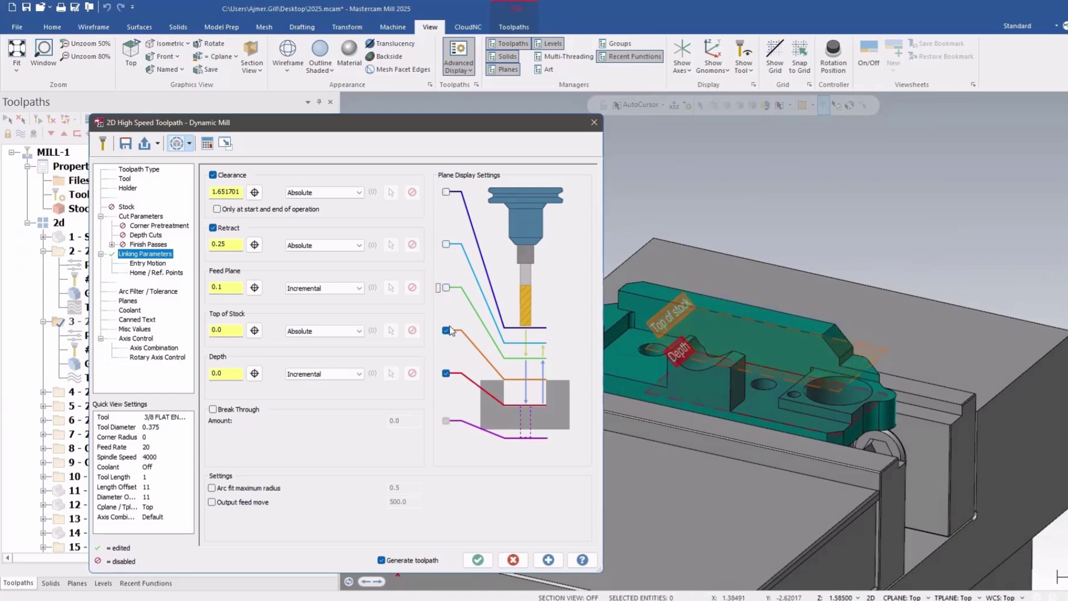
{"action": "left_click", "coordinate": [446, 330]}
{"action": "left_click", "coordinate": [446, 373]}
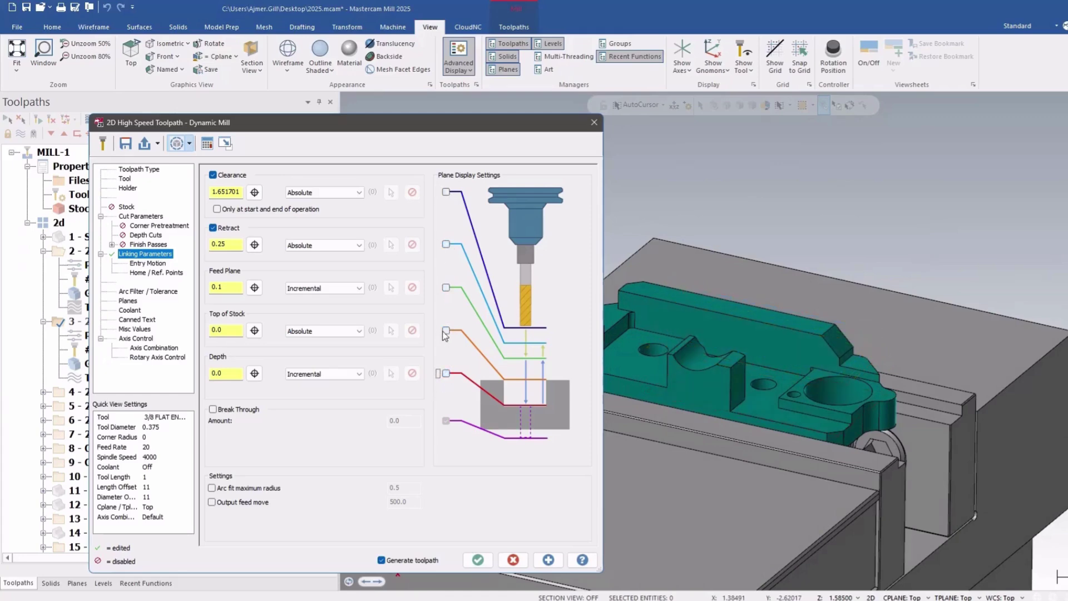
Step: Show the Clearance, Retract, Feed Plane, Top of Stock and Depth planes on the part again
{"action": "left_click", "coordinate": [446, 192]}
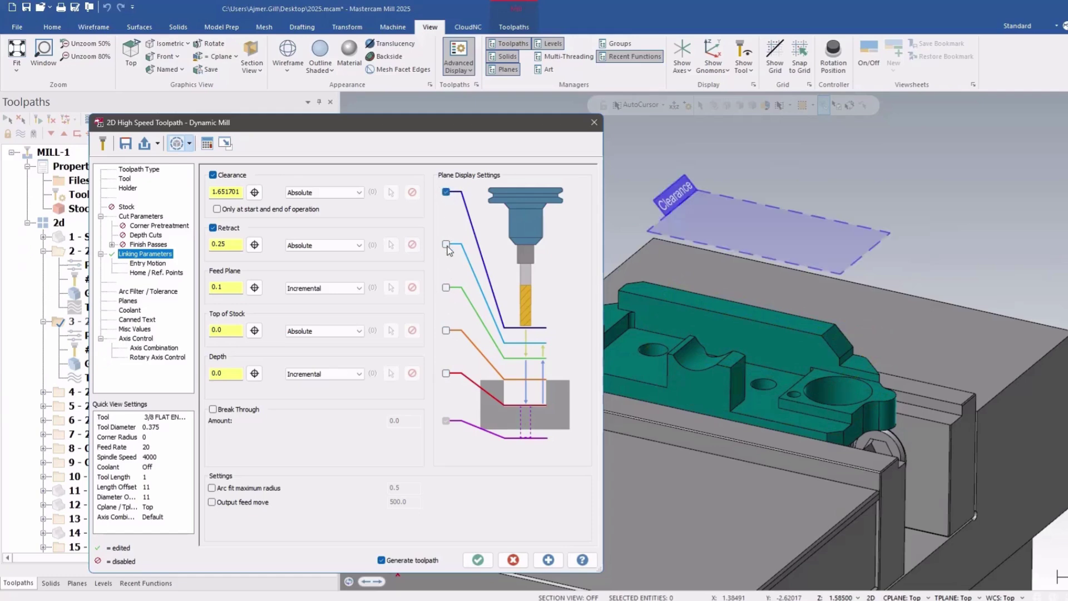
{"action": "left_click", "coordinate": [446, 244]}
{"action": "left_click", "coordinate": [446, 288]}
{"action": "left_click", "coordinate": [447, 330]}
{"action": "left_click", "coordinate": [446, 373]}
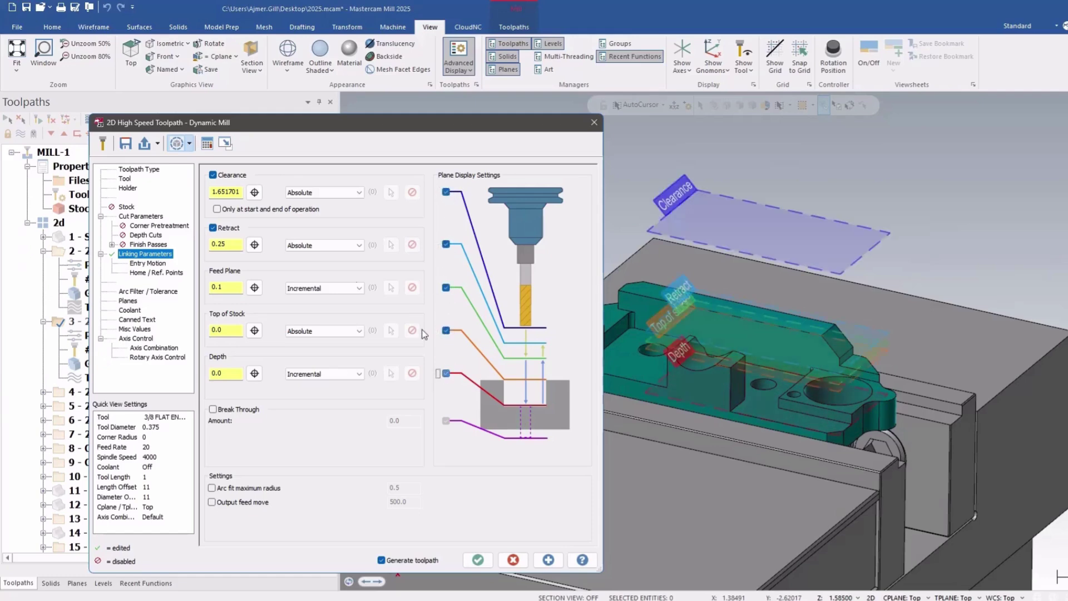
Step: Check the plane display across the parameter pages and turn off displaying only elements on the current page
{"action": "left_click", "coordinate": [176, 145]}
{"action": "scroll", "coordinate": [716, 349], "scroll_direction": "up", "scroll_amount": 5}
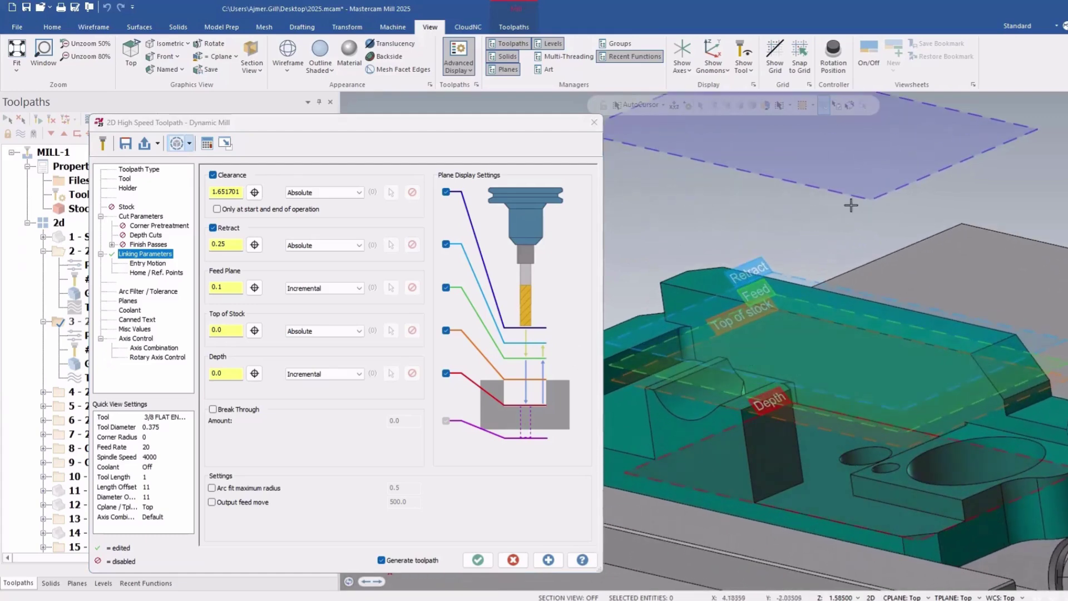
{"action": "left_click", "coordinate": [160, 294]}
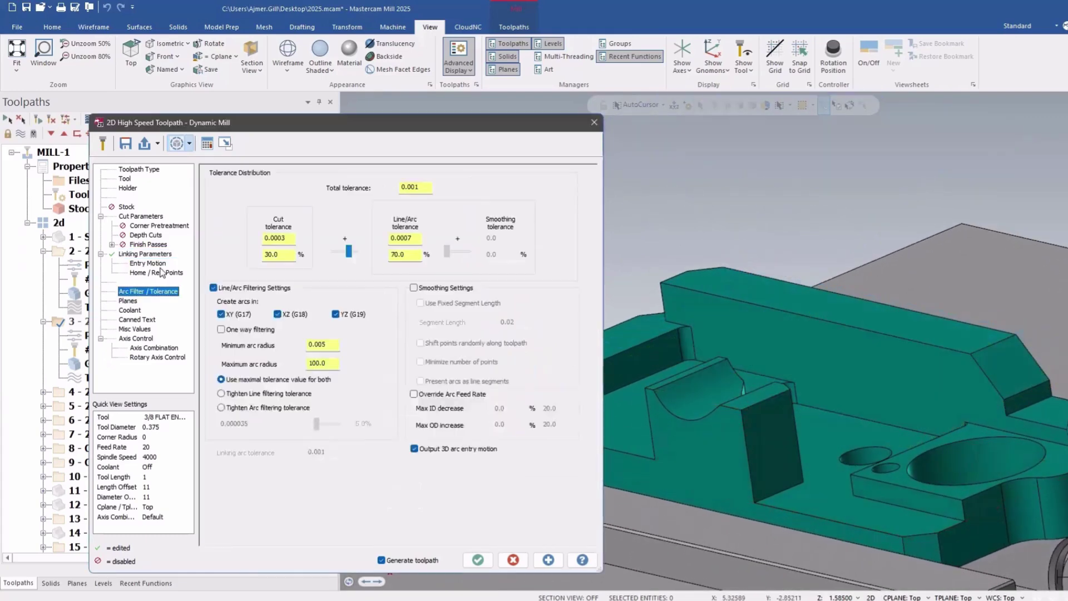
{"action": "left_click", "coordinate": [149, 264]}
{"action": "left_click", "coordinate": [153, 255]}
{"action": "left_click", "coordinate": [189, 144]}
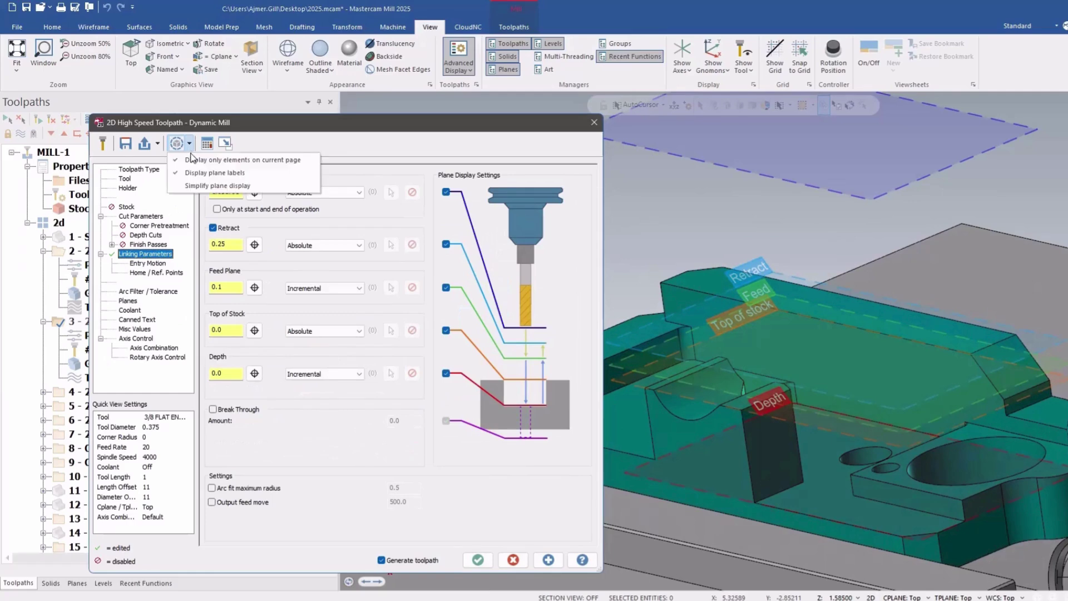
{"action": "left_click", "coordinate": [224, 163]}
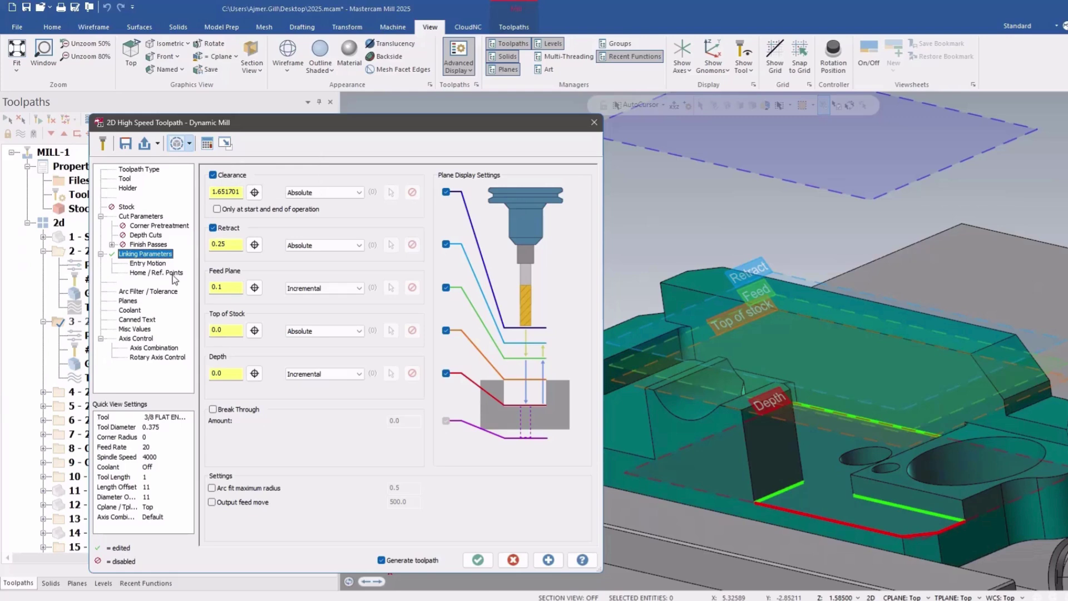
Step: View the Depth Cuts and Corner Pretreatment pages and turn displaying only current-page elements back on
{"action": "left_click", "coordinate": [142, 235]}
{"action": "left_click", "coordinate": [143, 226]}
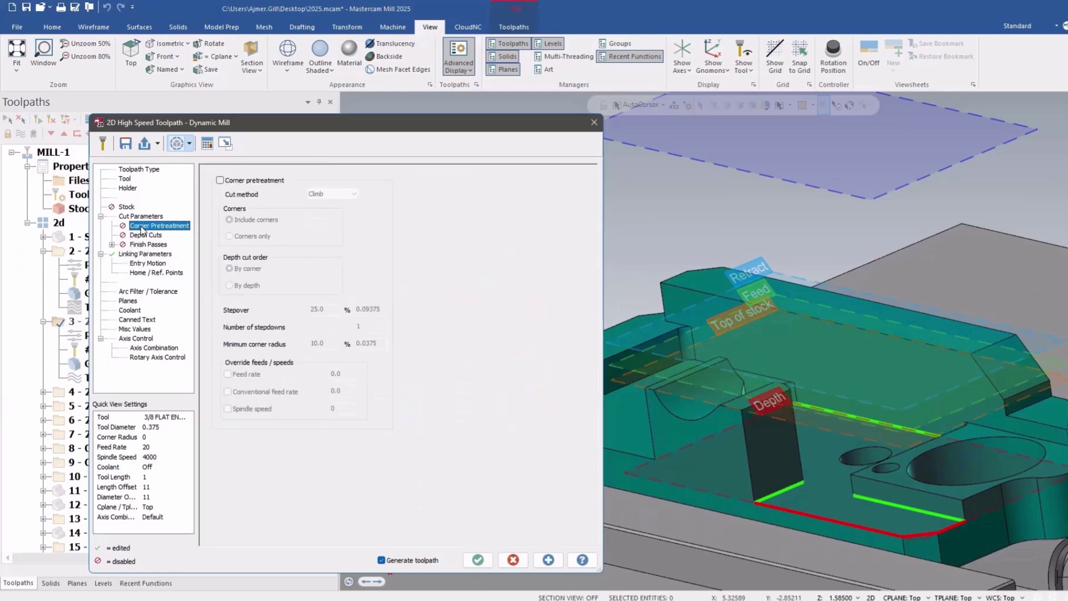
{"action": "left_click", "coordinate": [190, 144]}
{"action": "left_click", "coordinate": [194, 162]}
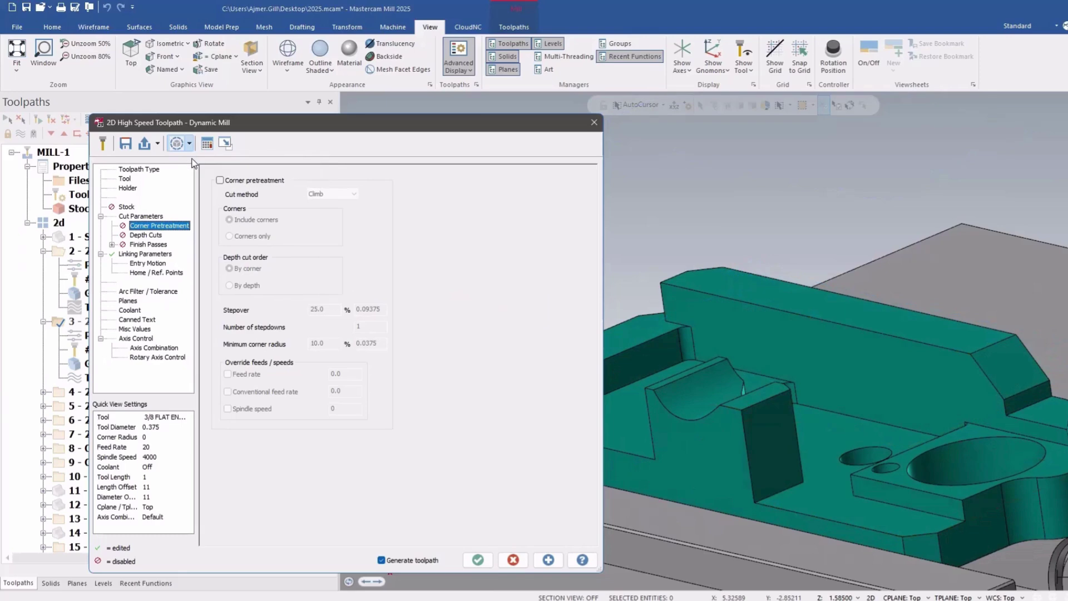
Step: Go to the Toolpath Type settings and examine the colored chain geometry on the part's lowest step
{"action": "left_click", "coordinate": [156, 173]}
{"action": "scroll", "coordinate": [840, 269], "scroll_direction": "down", "scroll_amount": 3}
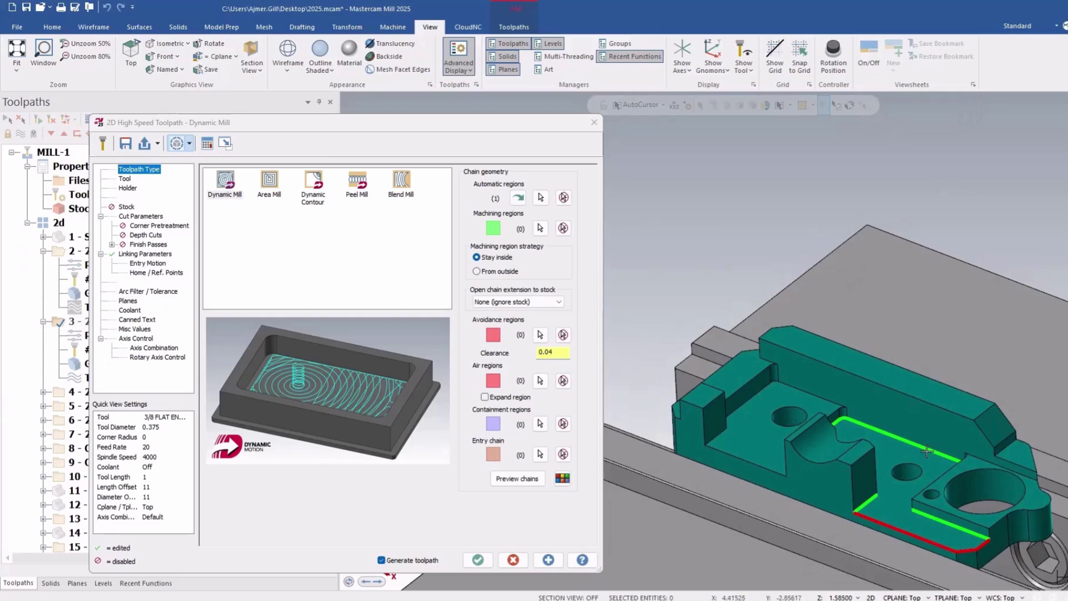
{"action": "scroll", "coordinate": [991, 564], "scroll_direction": "up", "scroll_amount": 4}
{"action": "scroll", "coordinate": [991, 564], "scroll_direction": "up", "scroll_amount": 3}
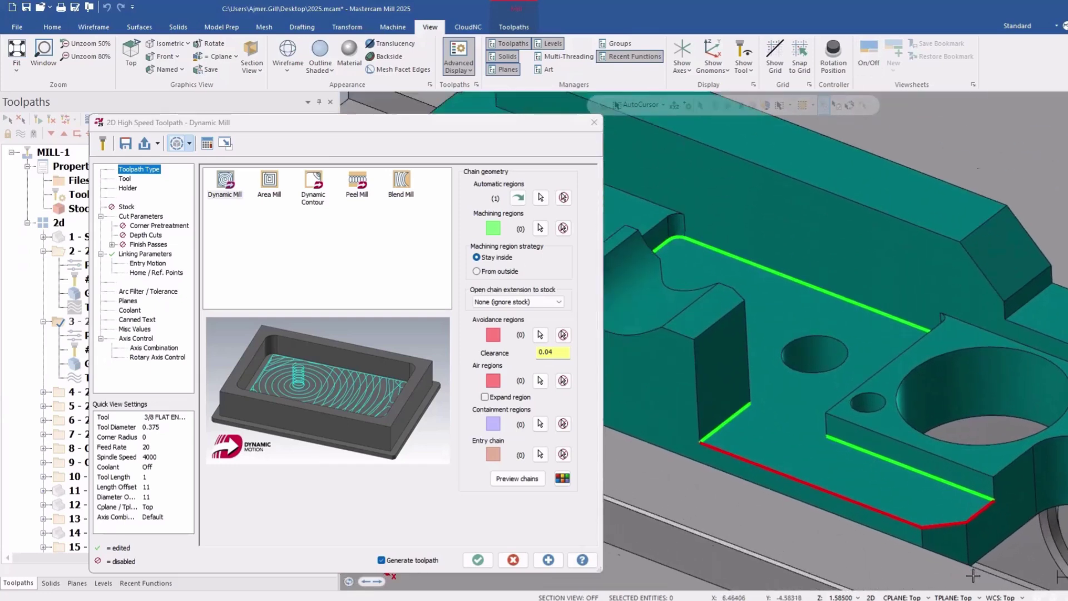
{"action": "middle_click_drag", "start_coordinate": [878, 416], "coordinate": [859, 436]}
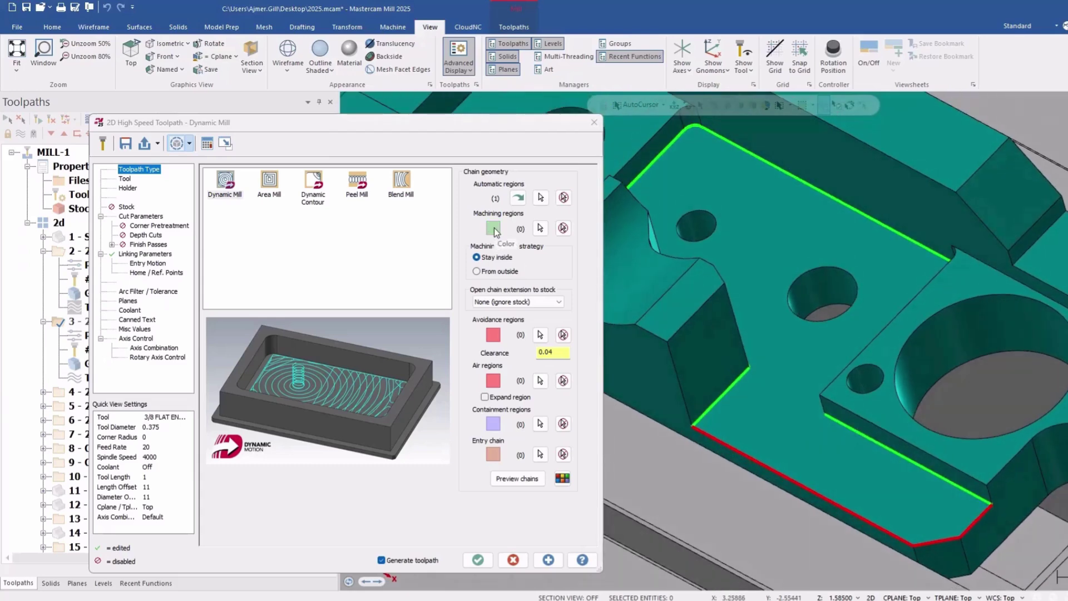
Step: Preview the machining chains on the part, hide the preview and accept the Dynamic Mill parameters
{"action": "key", "text": "ctrl"}
{"action": "left_click", "coordinate": [528, 479]}
{"action": "scroll", "coordinate": [967, 335], "scroll_direction": "down", "scroll_amount": 3}
{"action": "mouse_move", "coordinate": [968, 335]}
{"action": "middle_mouse_down"}
{"action": "mouse_move", "coordinate": [994, 375]}
{"action": "mouse_move", "coordinate": [996, 331]}
{"action": "middle_mouse_up"}
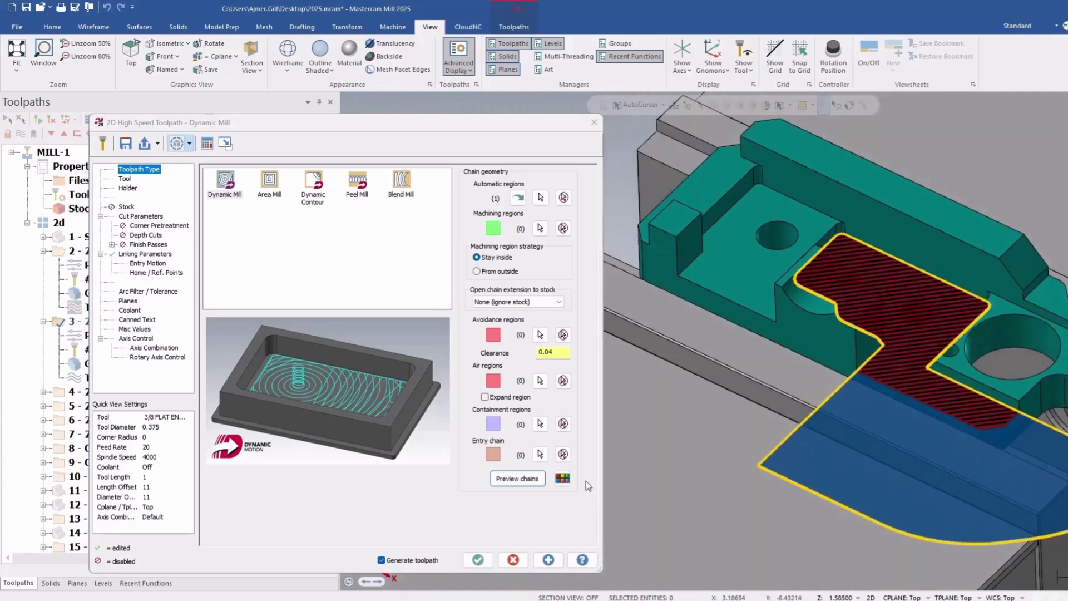
{"action": "left_click", "coordinate": [516, 479]}
{"action": "scroll", "coordinate": [915, 376], "scroll_direction": "up", "scroll_amount": 4}
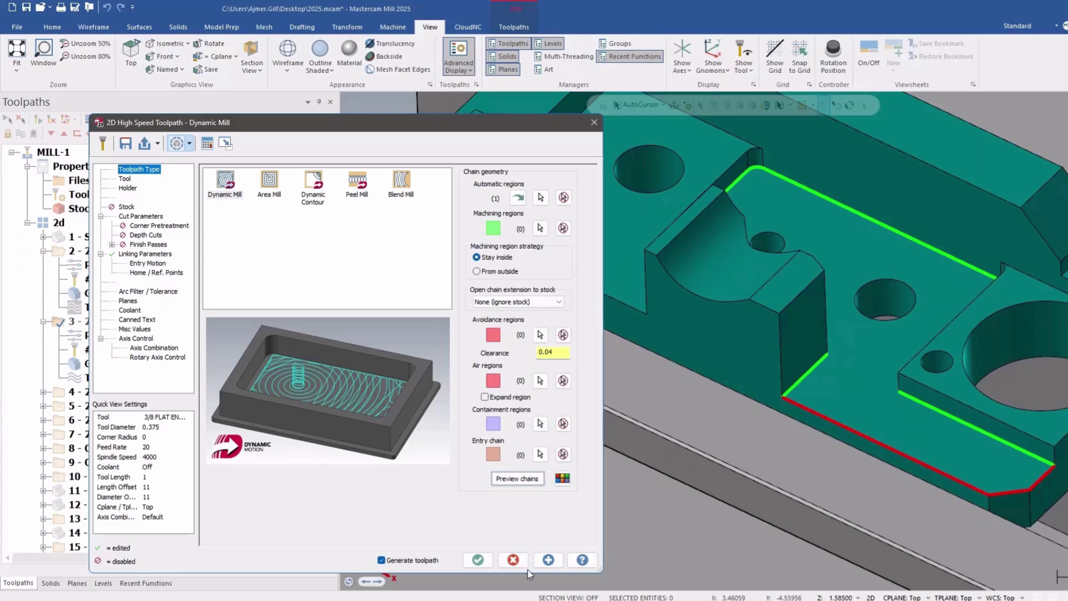
{"action": "left_click", "coordinate": [478, 560]}
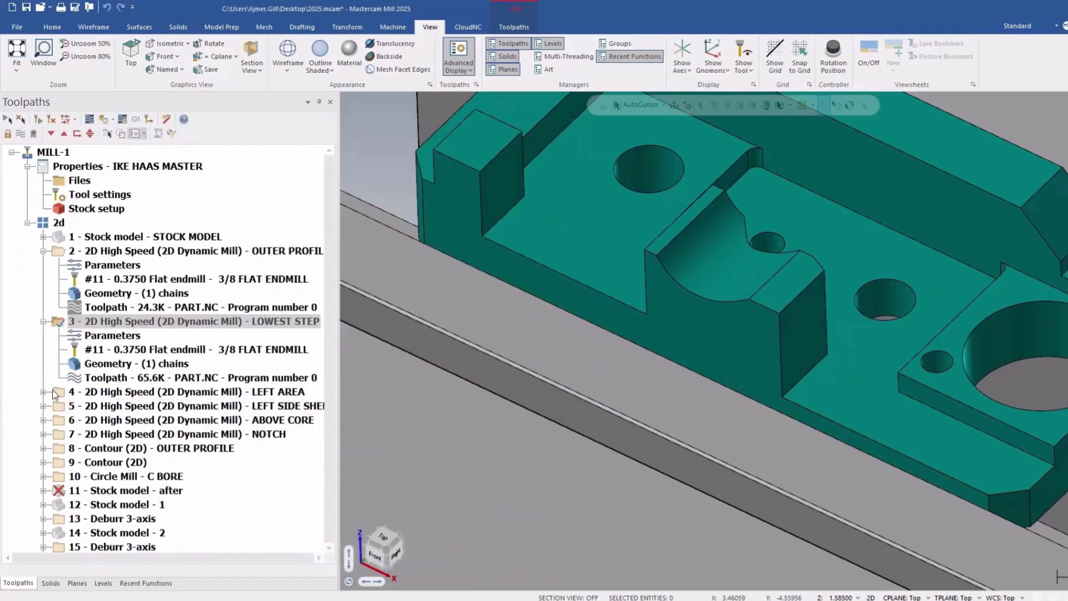
Step: Expand the LEFT AREA and left side Dynamic Mill operations, open operation 5's parameters and examine its linking planes on the part
{"action": "left_click", "coordinate": [43, 392]}
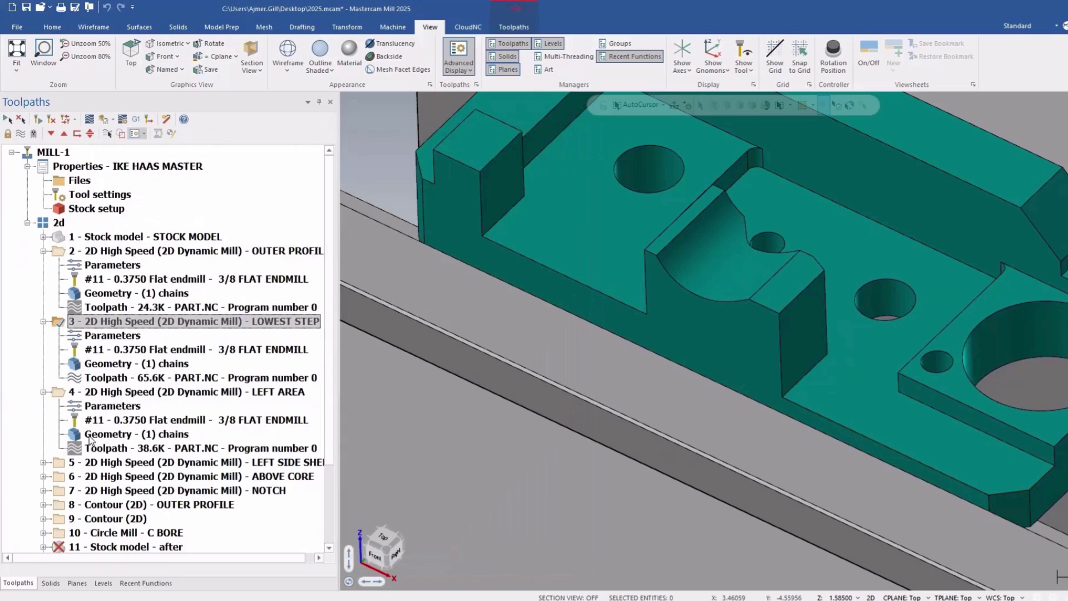
{"action": "left_click", "coordinate": [43, 463]}
{"action": "left_click", "coordinate": [111, 462]}
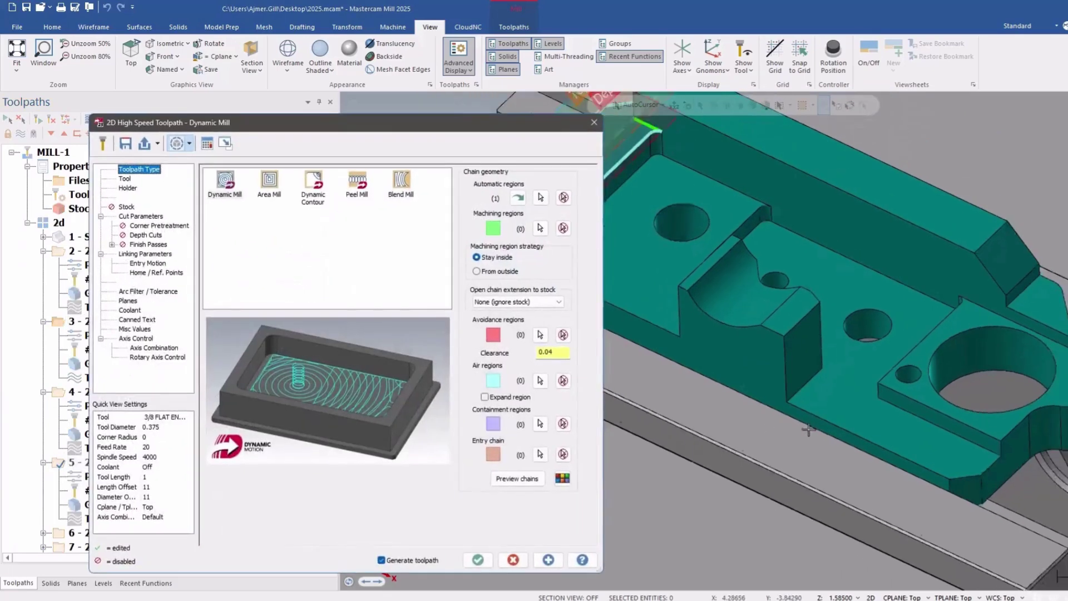
{"action": "scroll", "coordinate": [723, 362], "scroll_direction": "down", "scroll_amount": 3}
{"action": "scroll", "coordinate": [691, 341], "scroll_direction": "up", "scroll_amount": 5}
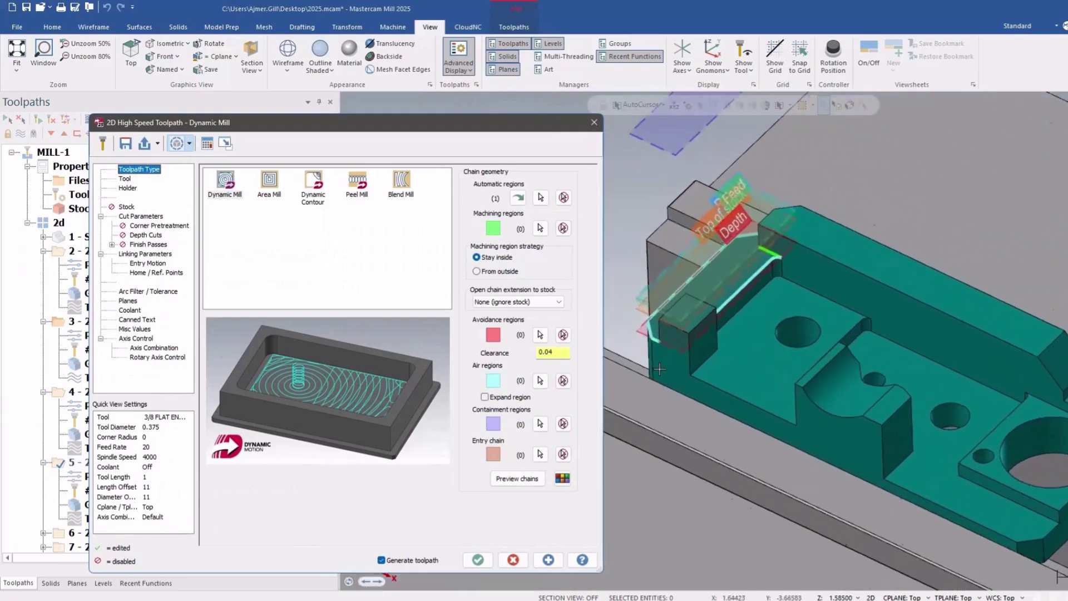
{"action": "middle_click_drag", "start_coordinate": [691, 340], "coordinate": [760, 159]}
{"action": "scroll", "coordinate": [814, 378], "scroll_direction": "down", "scroll_amount": 1}
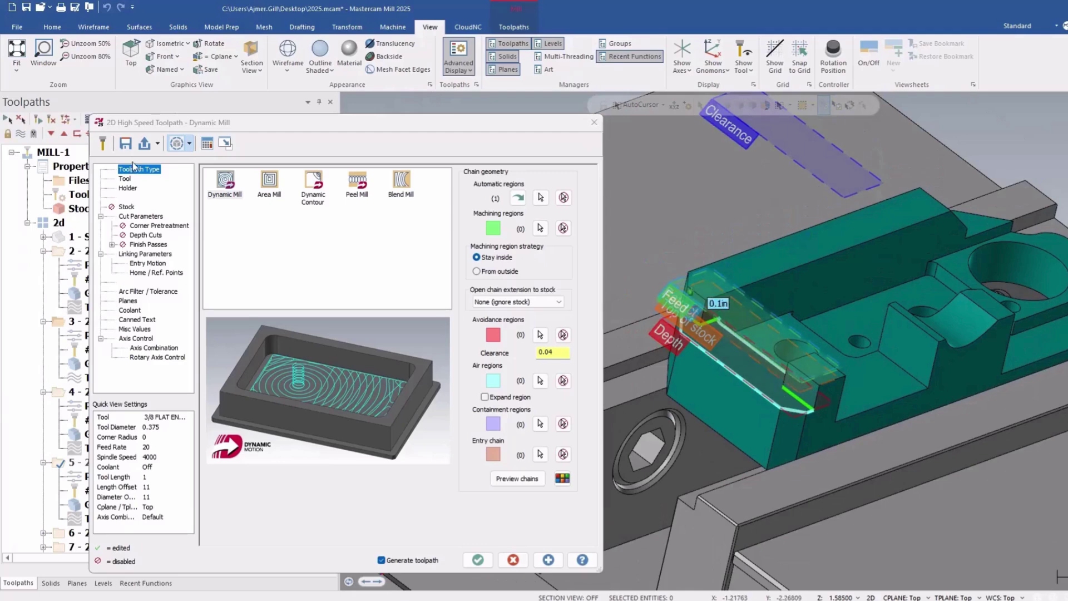
Step: Limit the advanced display to elements on the current page, inspect the left side chain geometry and close the parameters without applying
{"action": "left_click", "coordinate": [177, 143]}
{"action": "left_click", "coordinate": [189, 143]}
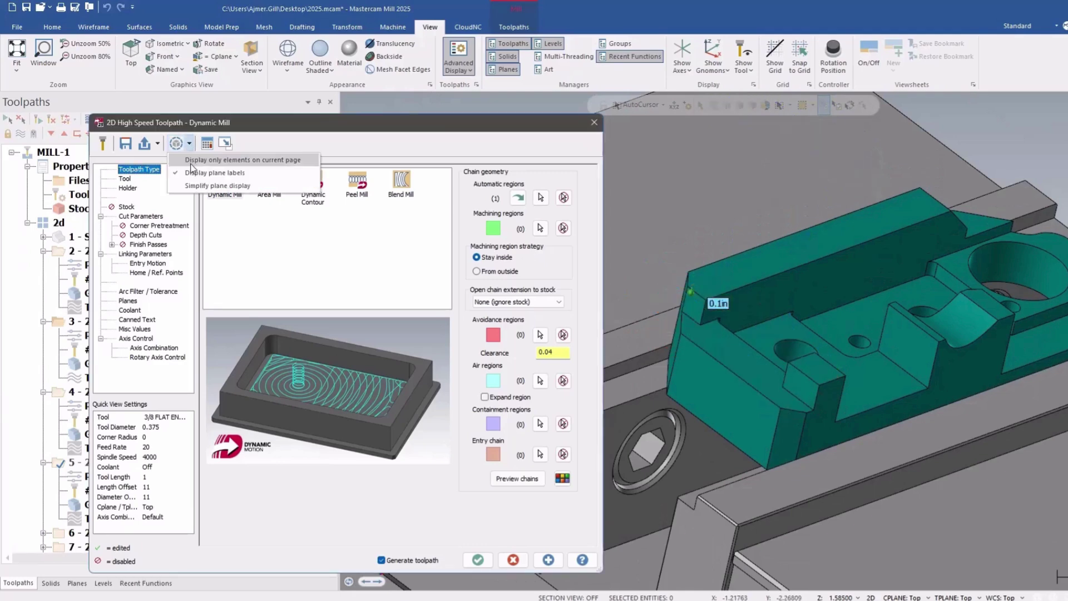
{"action": "left_click", "coordinate": [190, 162]}
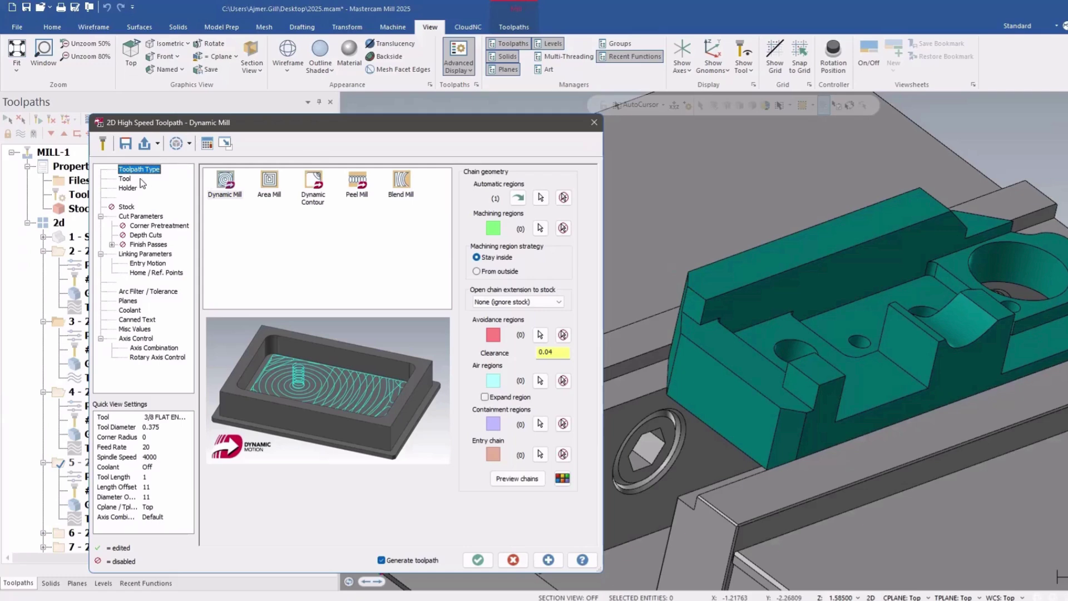
{"action": "scroll", "coordinate": [669, 307], "scroll_direction": "up", "scroll_amount": 5}
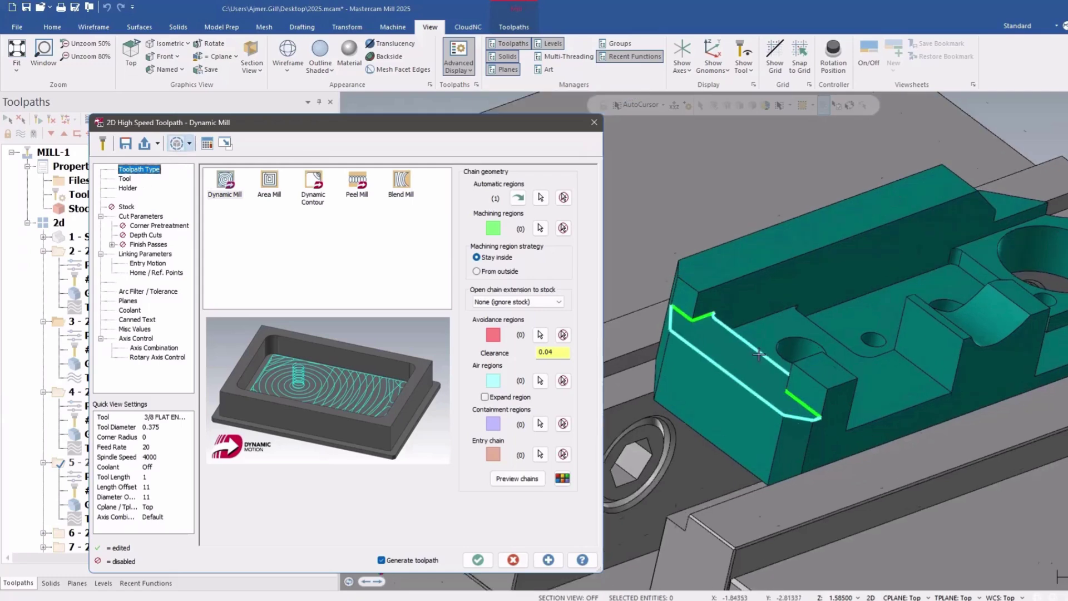
{"action": "scroll", "coordinate": [668, 312], "scroll_direction": "up", "scroll_amount": 2}
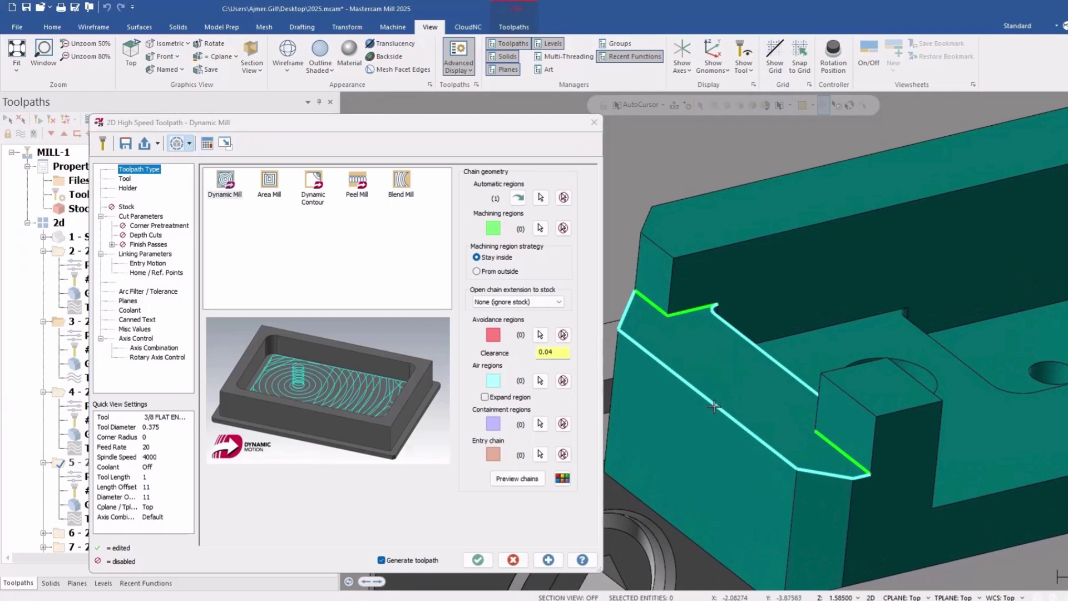
{"action": "middle_click_drag", "start_coordinate": [714, 407], "coordinate": [663, 424]}
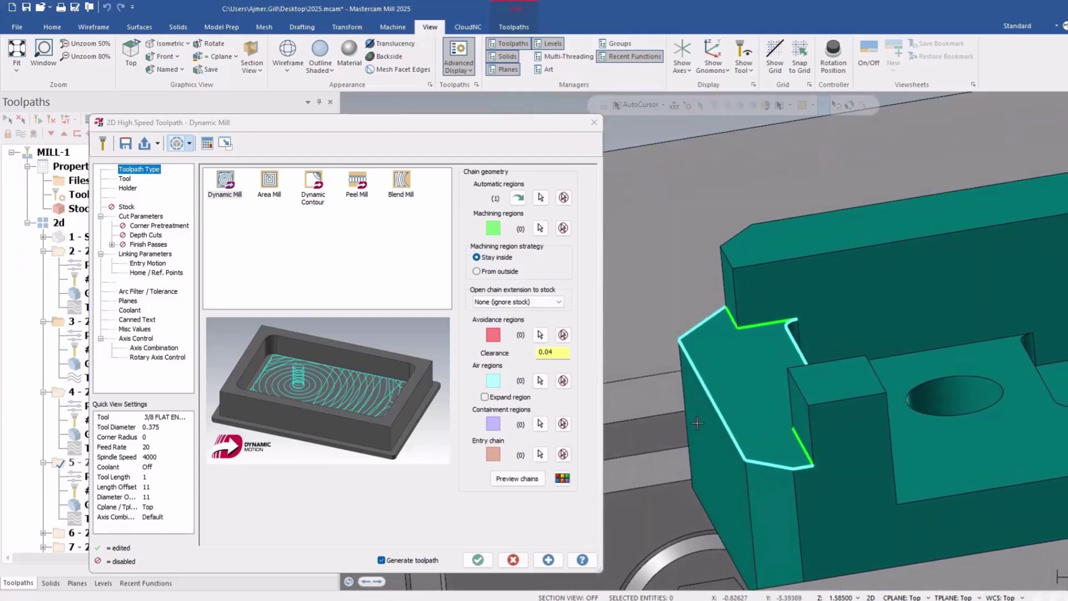
{"action": "left_click", "coordinate": [514, 561]}
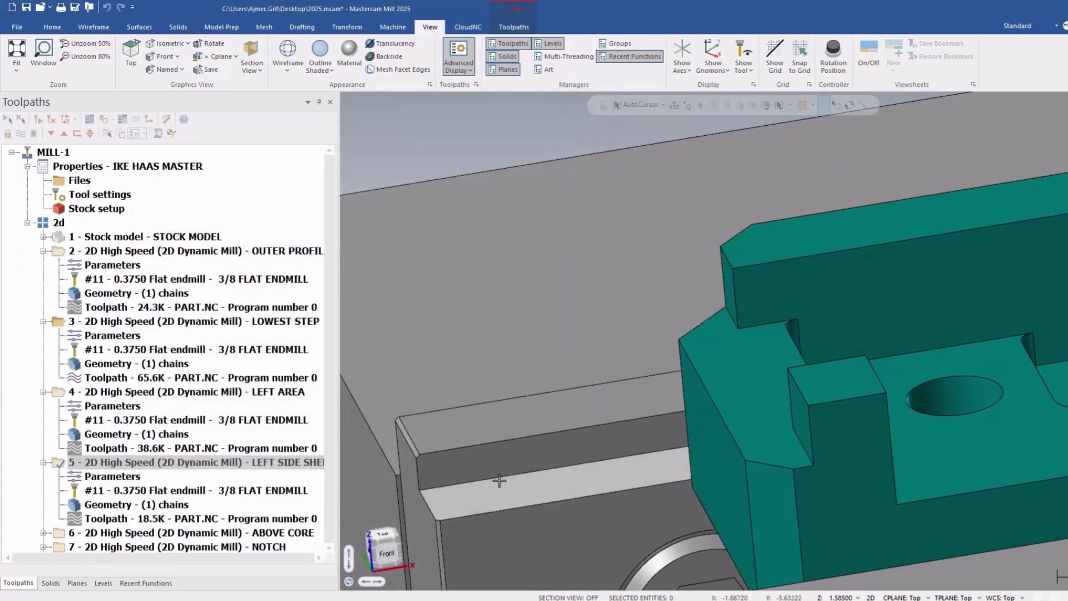
Step: Restore the isometric view and backplot the LOWEST STEP toolpath to examine its cutting motion
{"action": "scroll", "coordinate": [178, 437], "scroll_direction": "down", "scroll_amount": 1}
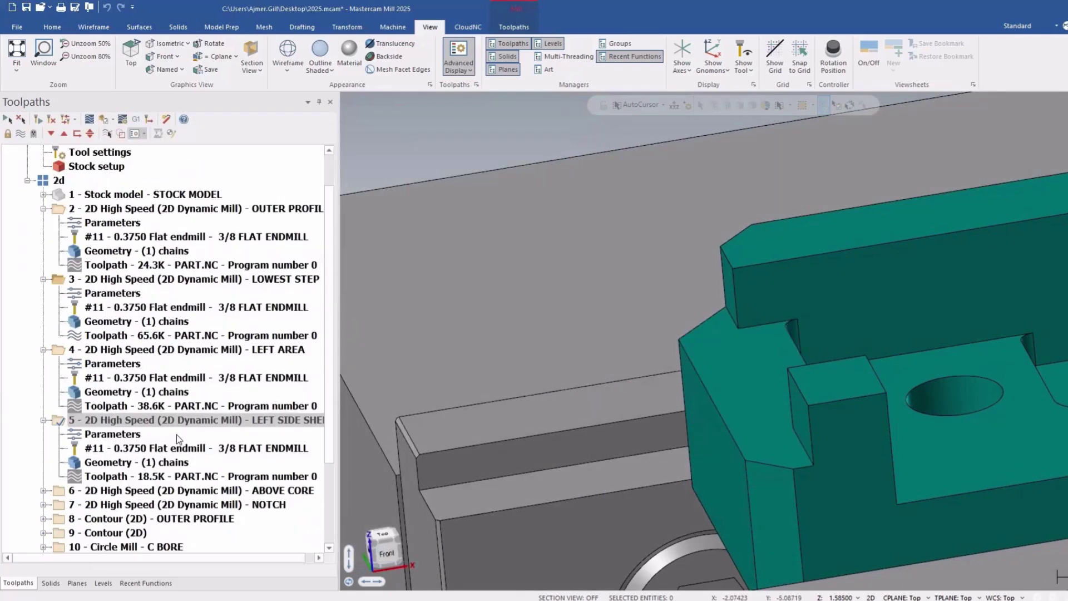
{"action": "right_click", "coordinate": [476, 320]}
{"action": "left_click", "coordinate": [507, 398]}
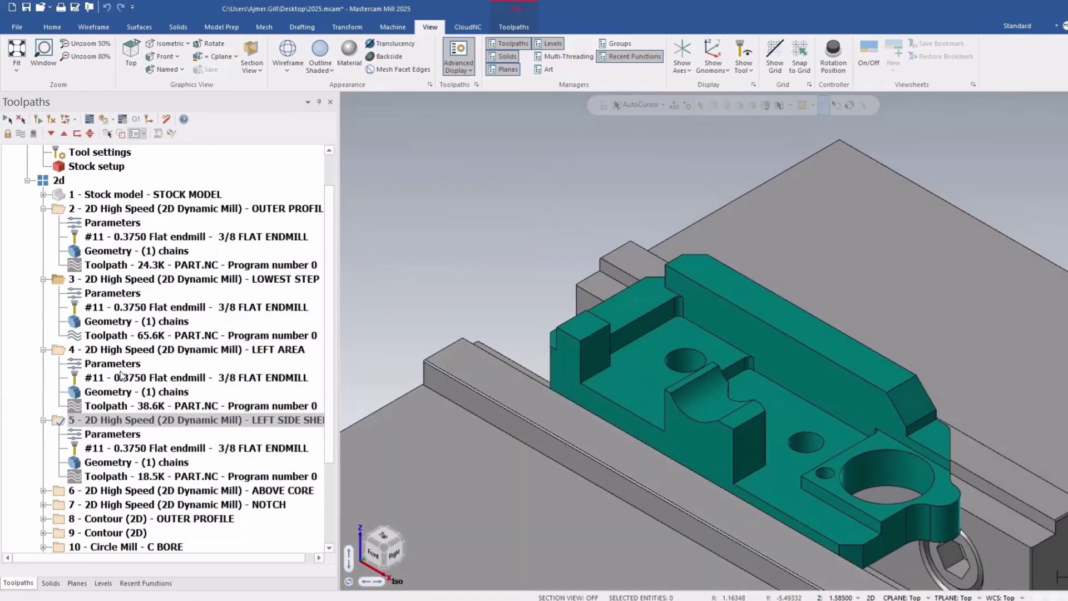
{"action": "left_click", "coordinate": [115, 355]}
{"action": "left_click", "coordinate": [118, 281]}
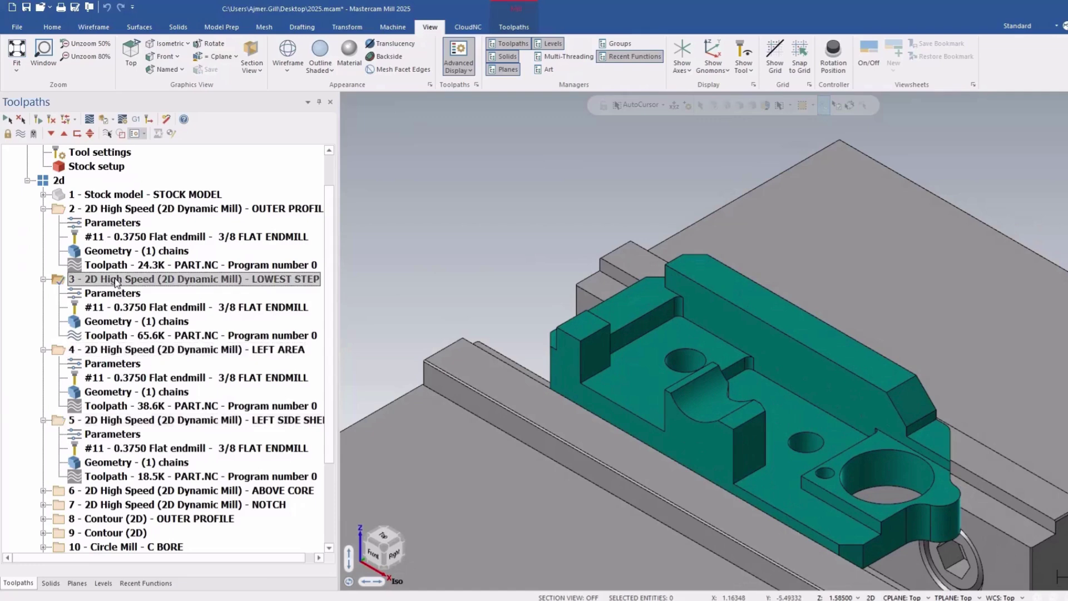
{"action": "left_click", "coordinate": [124, 340]}
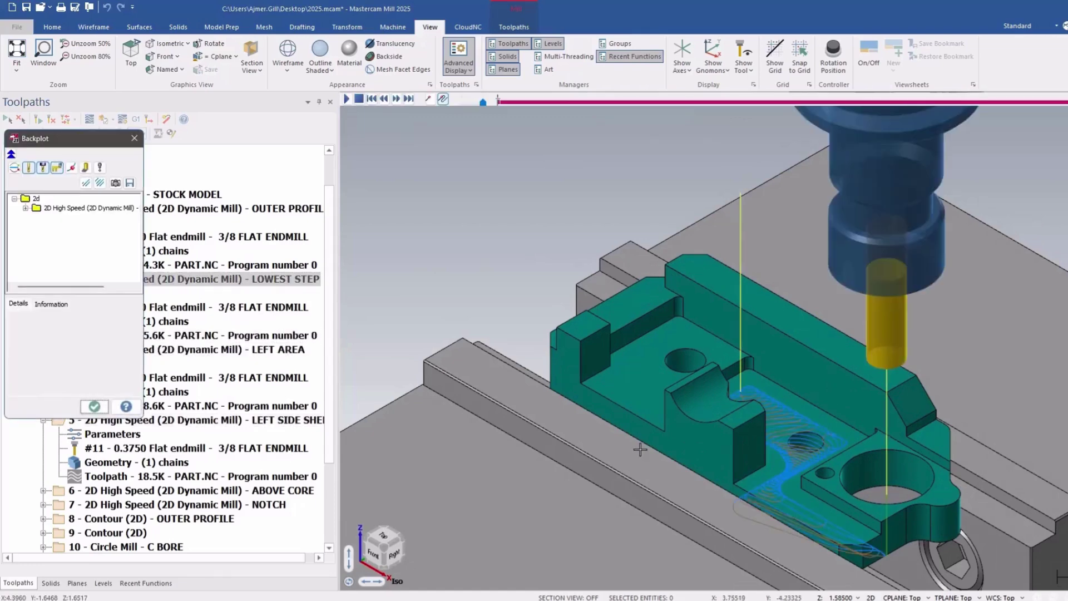
{"action": "scroll", "coordinate": [879, 546], "scroll_direction": "up", "scroll_amount": 1}
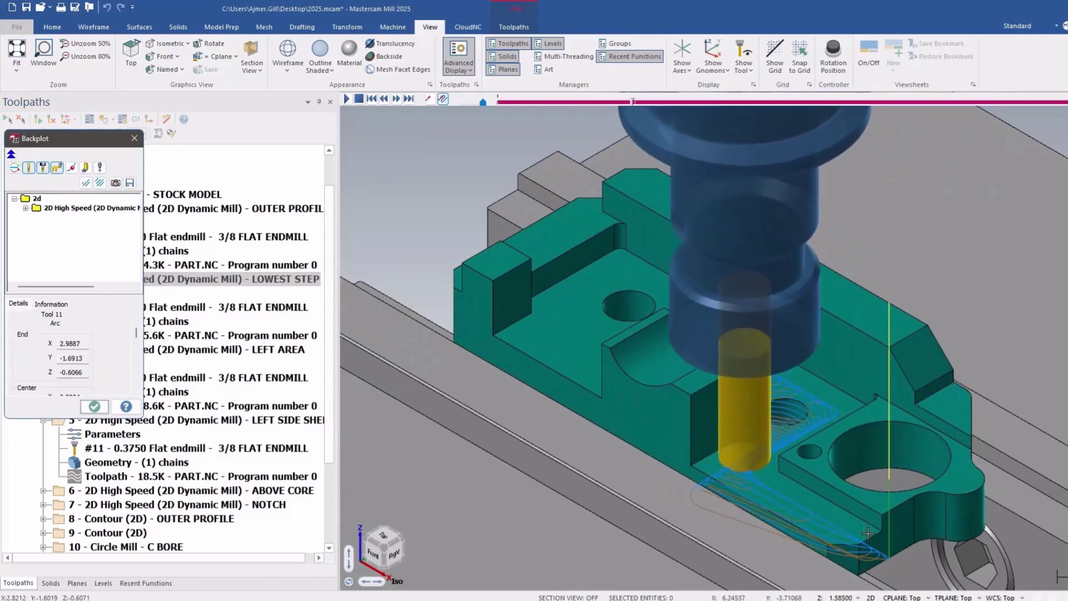
{"action": "key", "text": "Escape"}
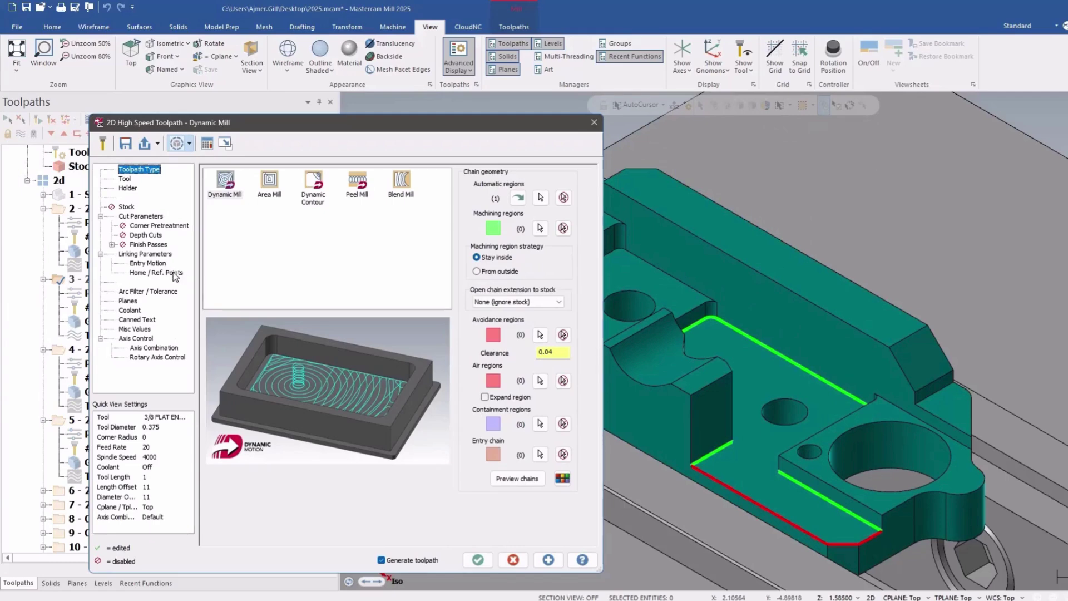
Step: Enable the finish pass for the LOWEST STEP Dynamic Mill toolpath with 1 pass at 0.01 spacing
{"action": "left_click", "coordinate": [146, 245]}
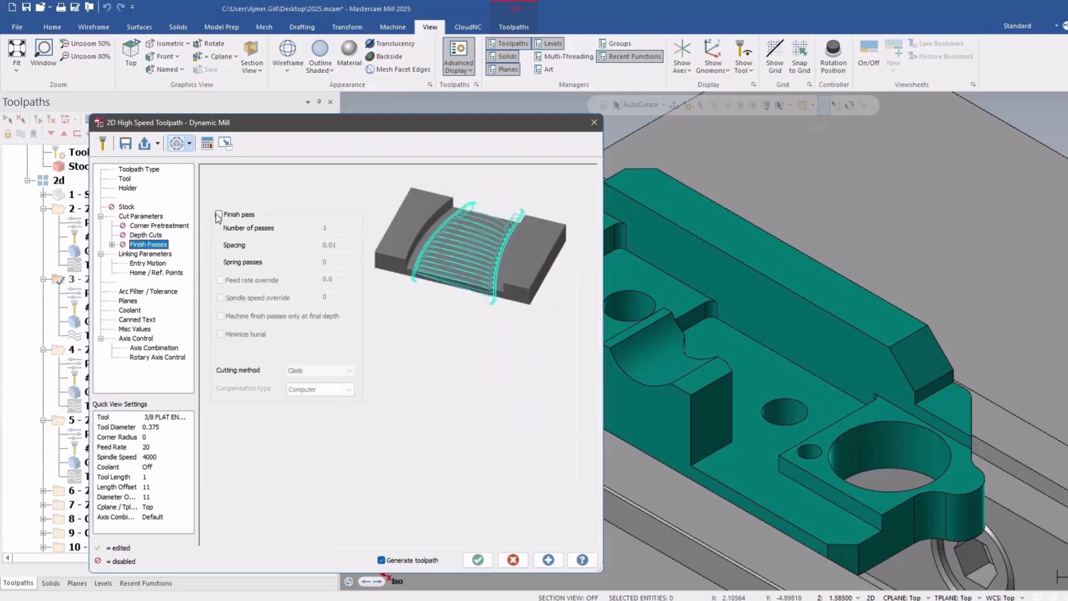
{"action": "left_click", "coordinate": [219, 215]}
{"action": "left_click", "coordinate": [345, 245]}
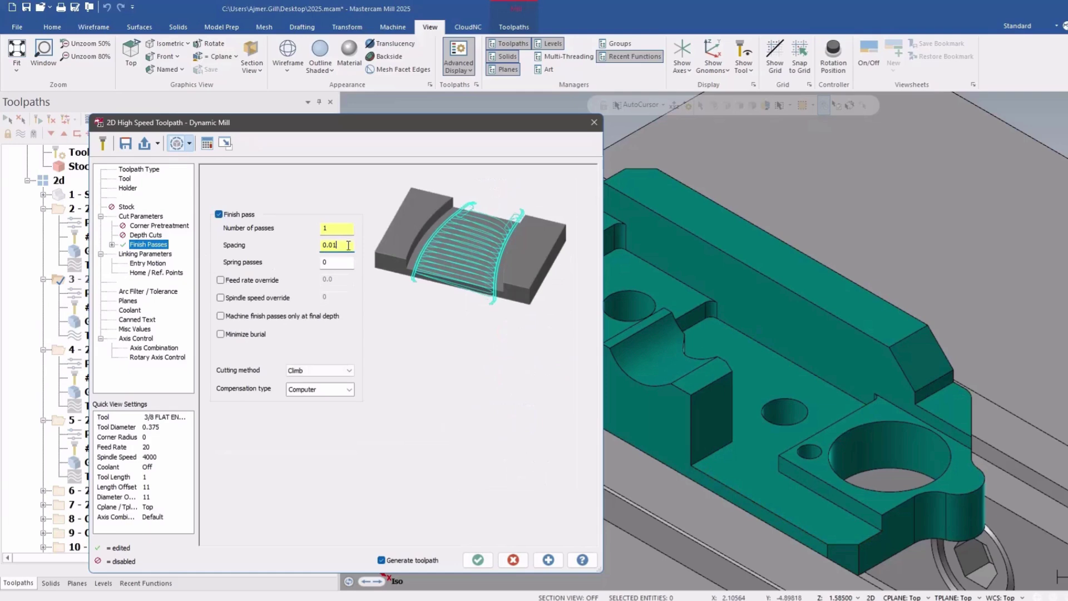
Step: Review the finish pass Lead In/Out settings, then apply and accept the LOWEST STEP parameters to regenerate the toolpath
{"action": "double_click", "coordinate": [165, 248]}
{"action": "left_click", "coordinate": [160, 254]}
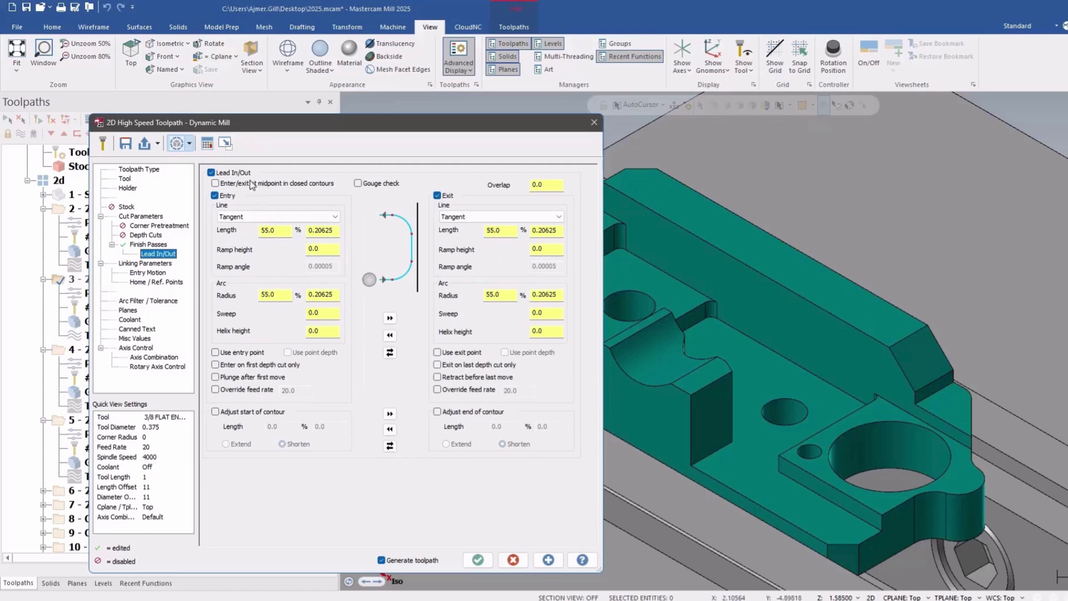
{"action": "left_click", "coordinate": [548, 561]}
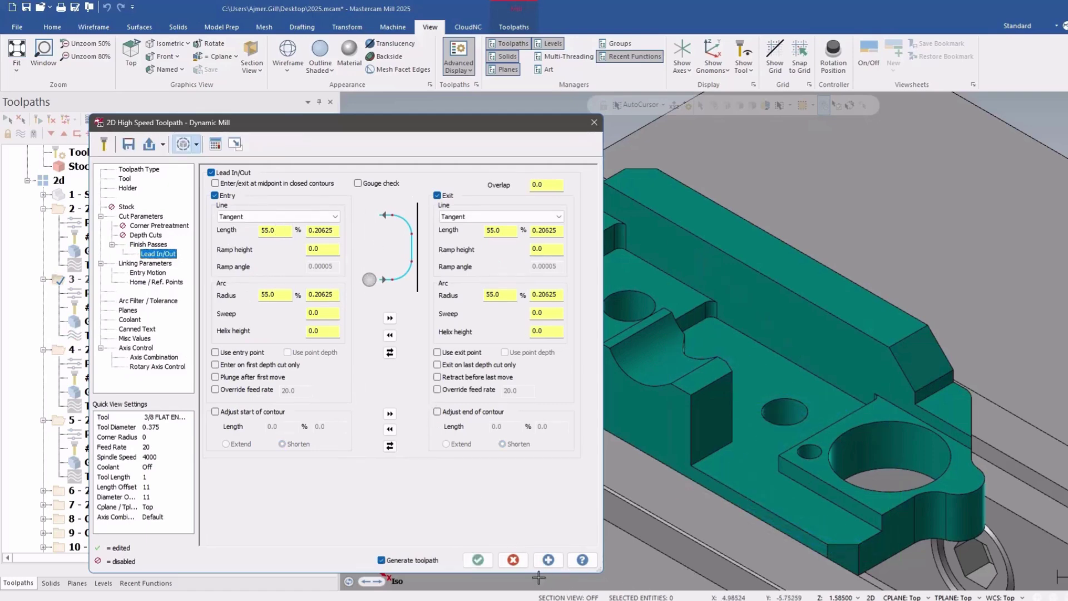
{"action": "left_click", "coordinate": [478, 560]}
Step: Backplot the regenerated LOWEST STEP toolpath, examine the finish pass along the walls with its entry and exit moves, and close the backplot
{"action": "left_click", "coordinate": [164, 339]}
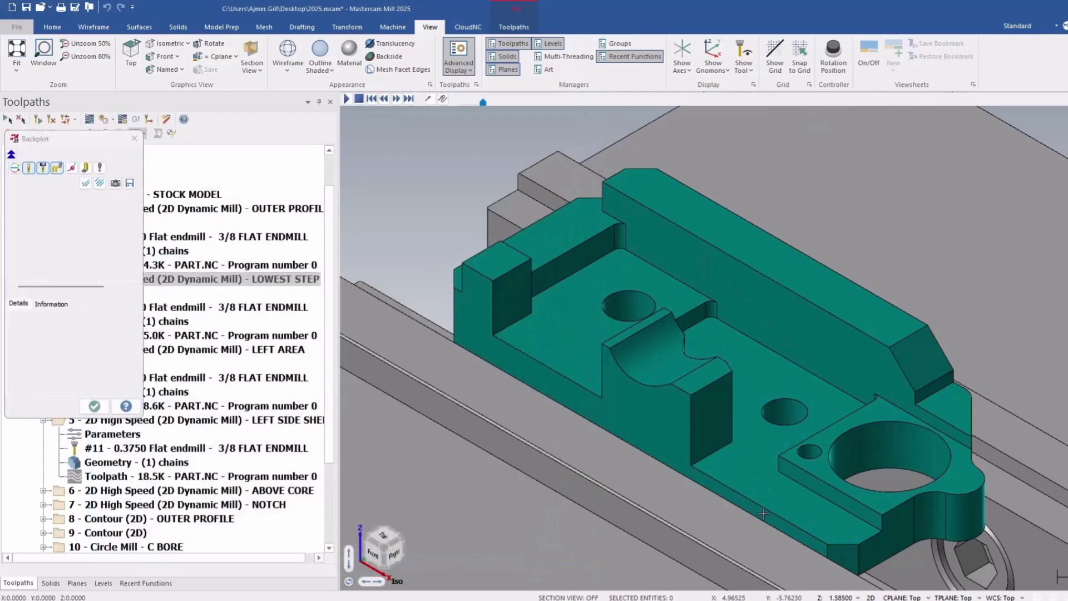
{"action": "scroll", "coordinate": [868, 576], "scroll_direction": "up", "scroll_amount": 3}
{"action": "scroll", "coordinate": [881, 583], "scroll_direction": "up", "scroll_amount": 2}
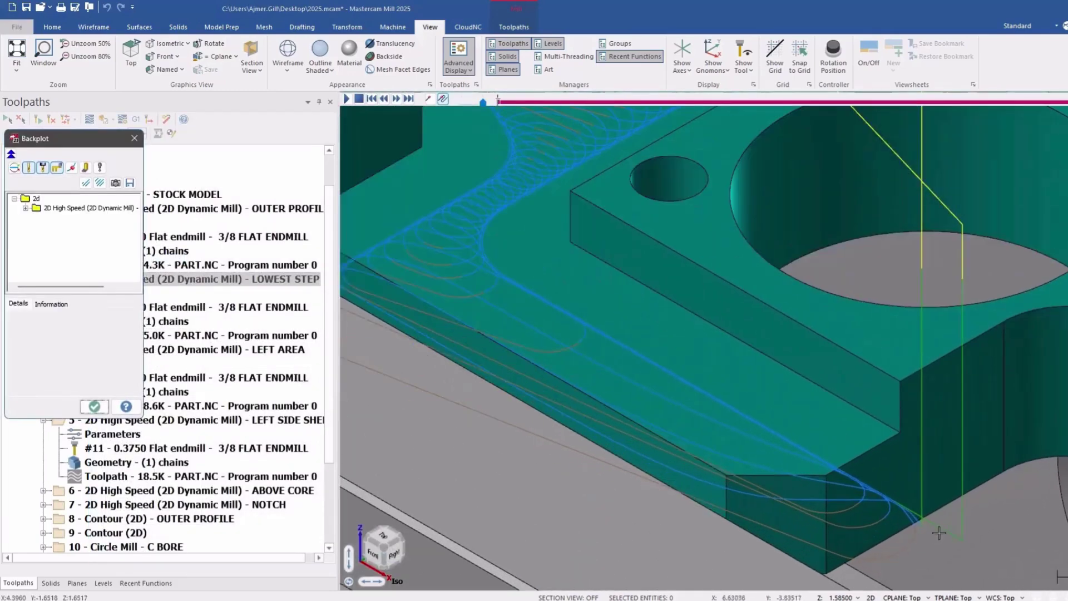
{"action": "scroll", "coordinate": [918, 539], "scroll_direction": "down", "scroll_amount": 4}
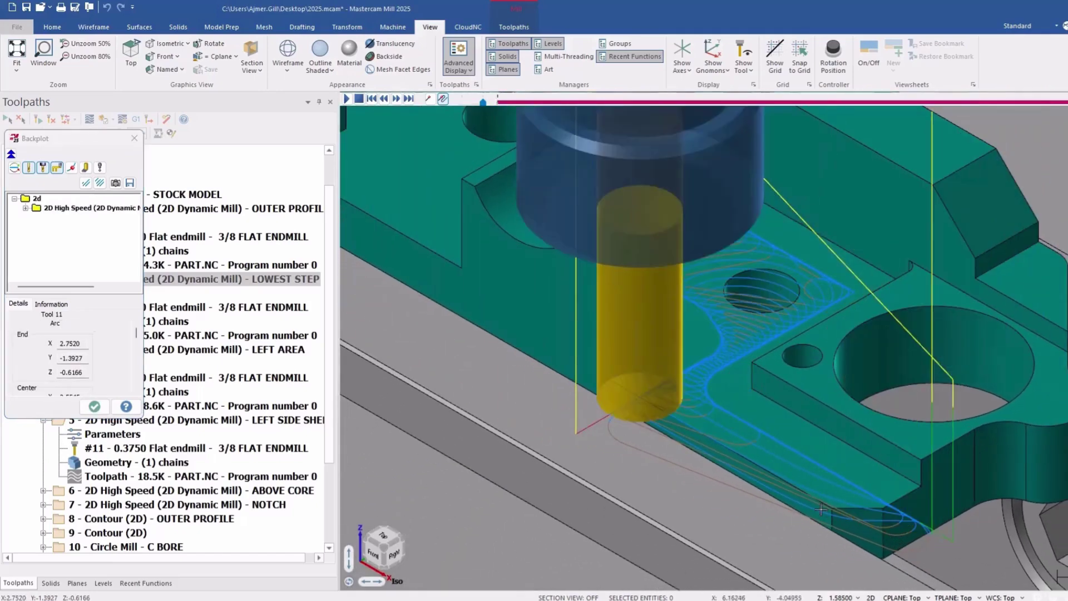
{"action": "middle_click_drag", "start_coordinate": [822, 509], "coordinate": [684, 418]}
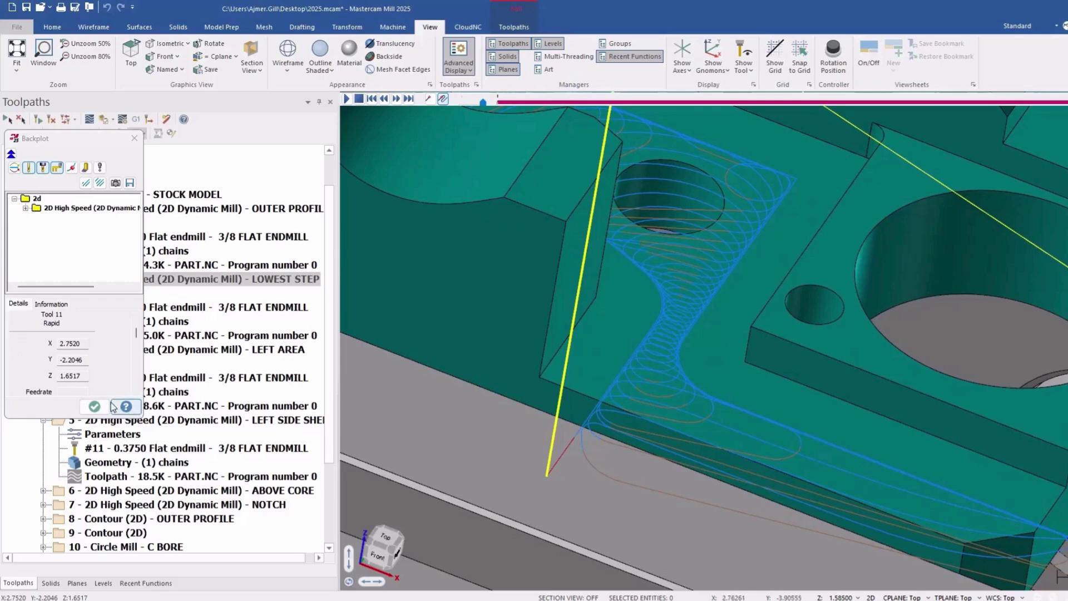
{"action": "left_click", "coordinate": [94, 406]}
{"action": "right_click", "coordinate": [837, 307]}
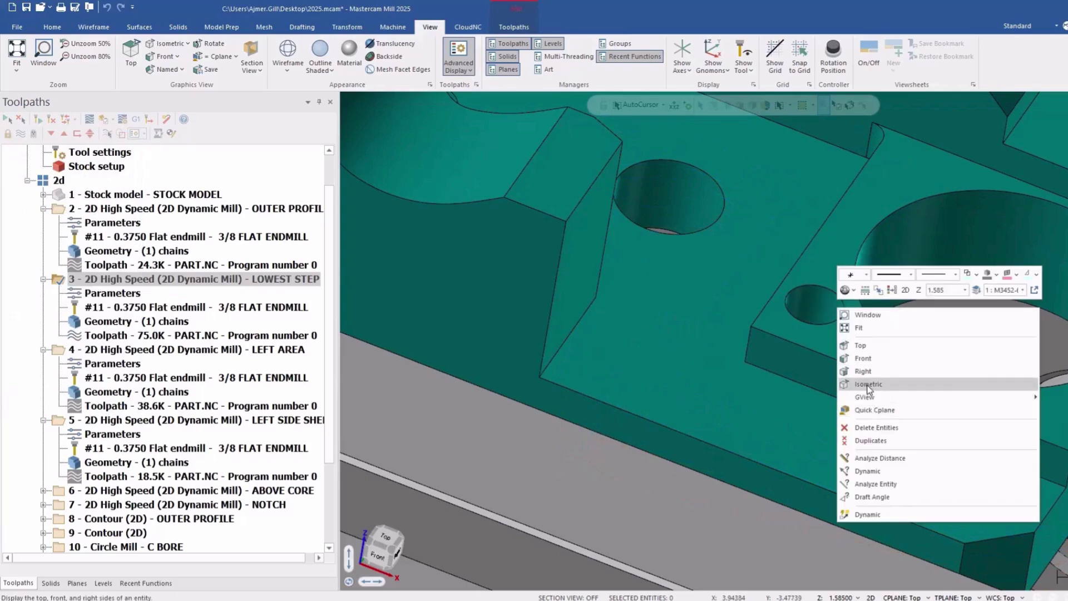